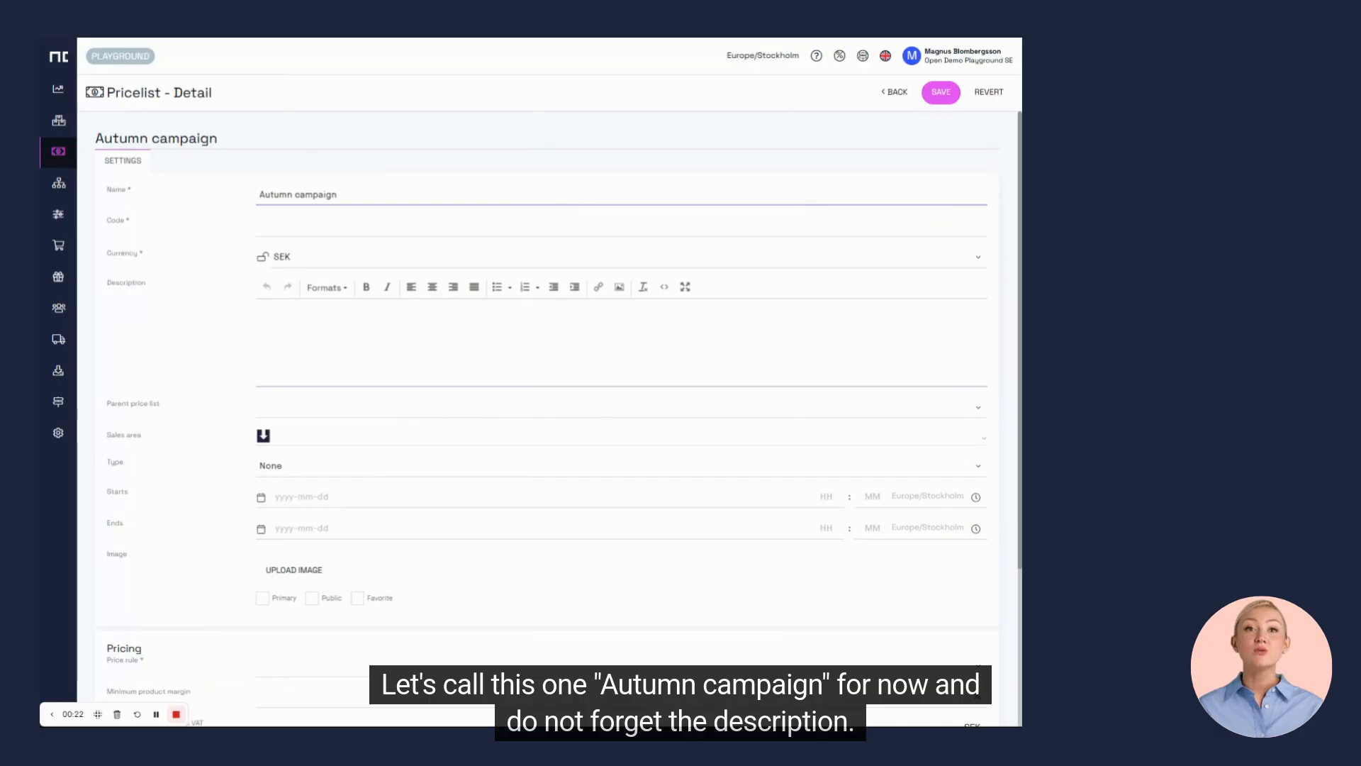
Set the Autumn campaign price list's code to pl_autumn_campaign.
{"action": "left_click", "coordinate": [621, 342]}
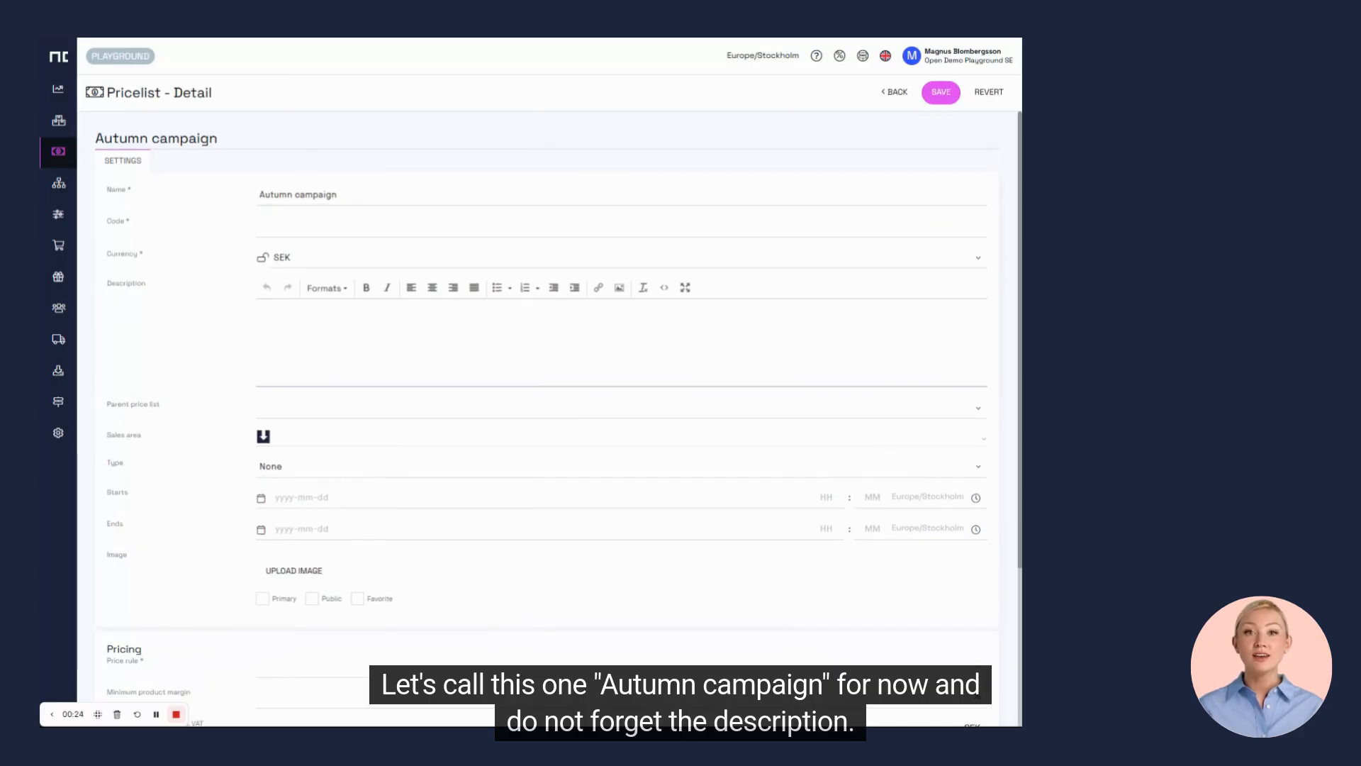
{"action": "left_click", "coordinate": [298, 226]}
{"action": "type", "text": "pl_autumn_campaign"}
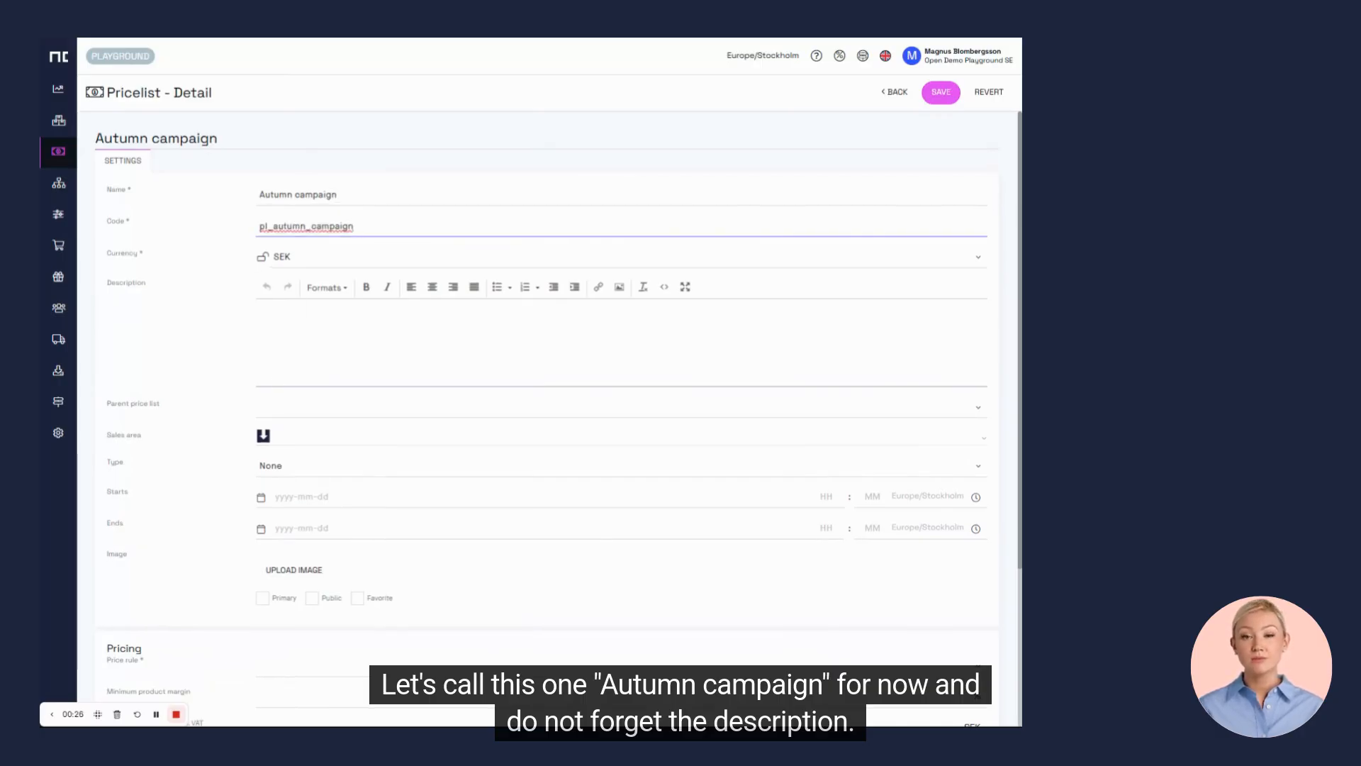
Enter the description "This is our very cool seasonal campaign, for all our best customers!" and select Swedish kronor (SEK) as the currency.
{"action": "left_click", "coordinate": [621, 341]}
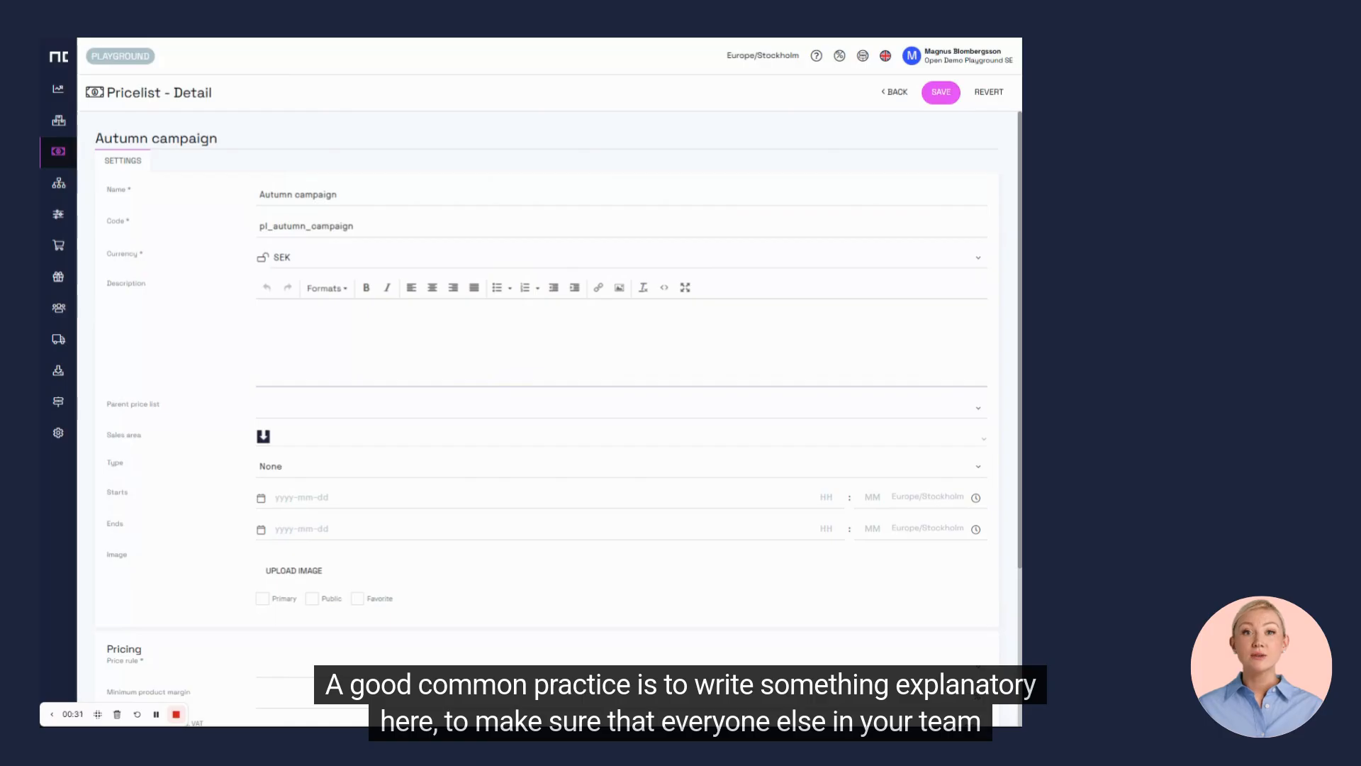
{"action": "left_click", "coordinate": [404, 345]}
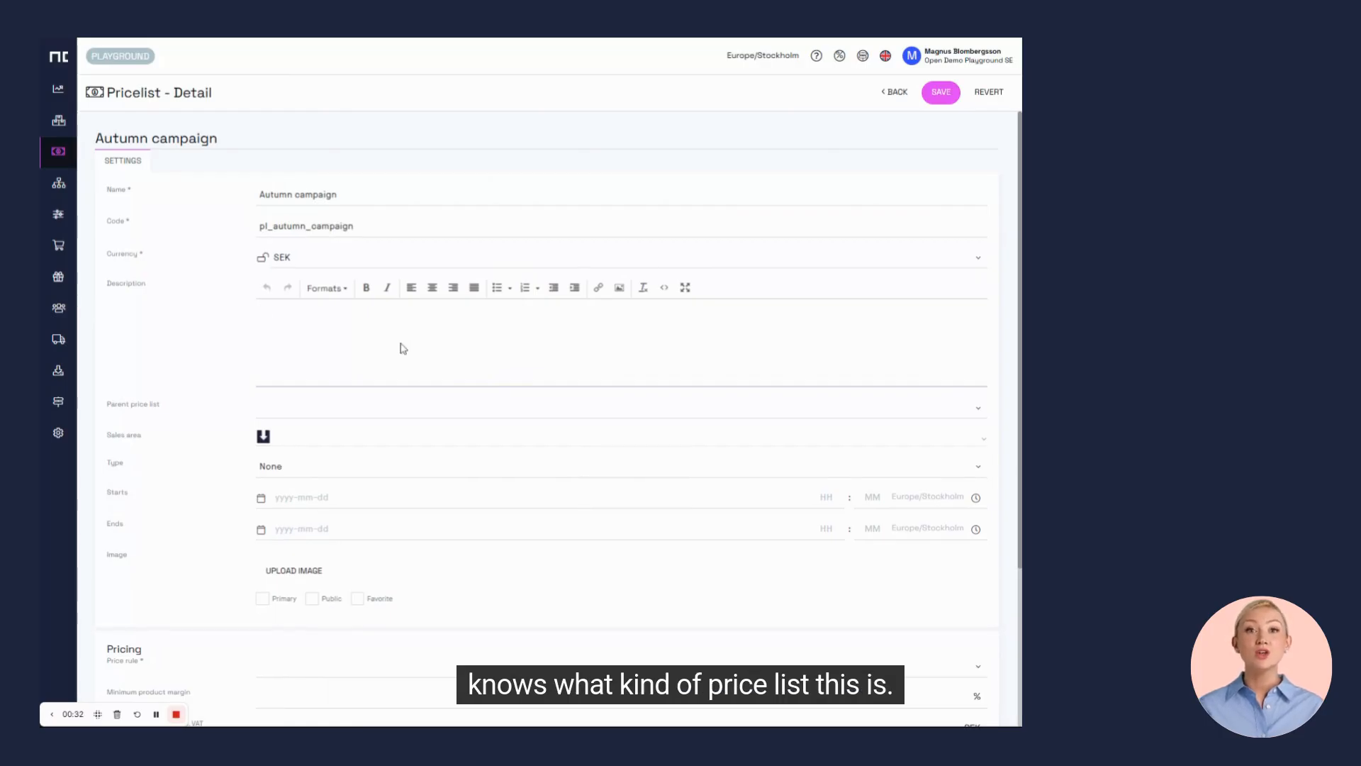
{"action": "type", "text": "This is our very cool seasonal campaign, for all our best customers!"}
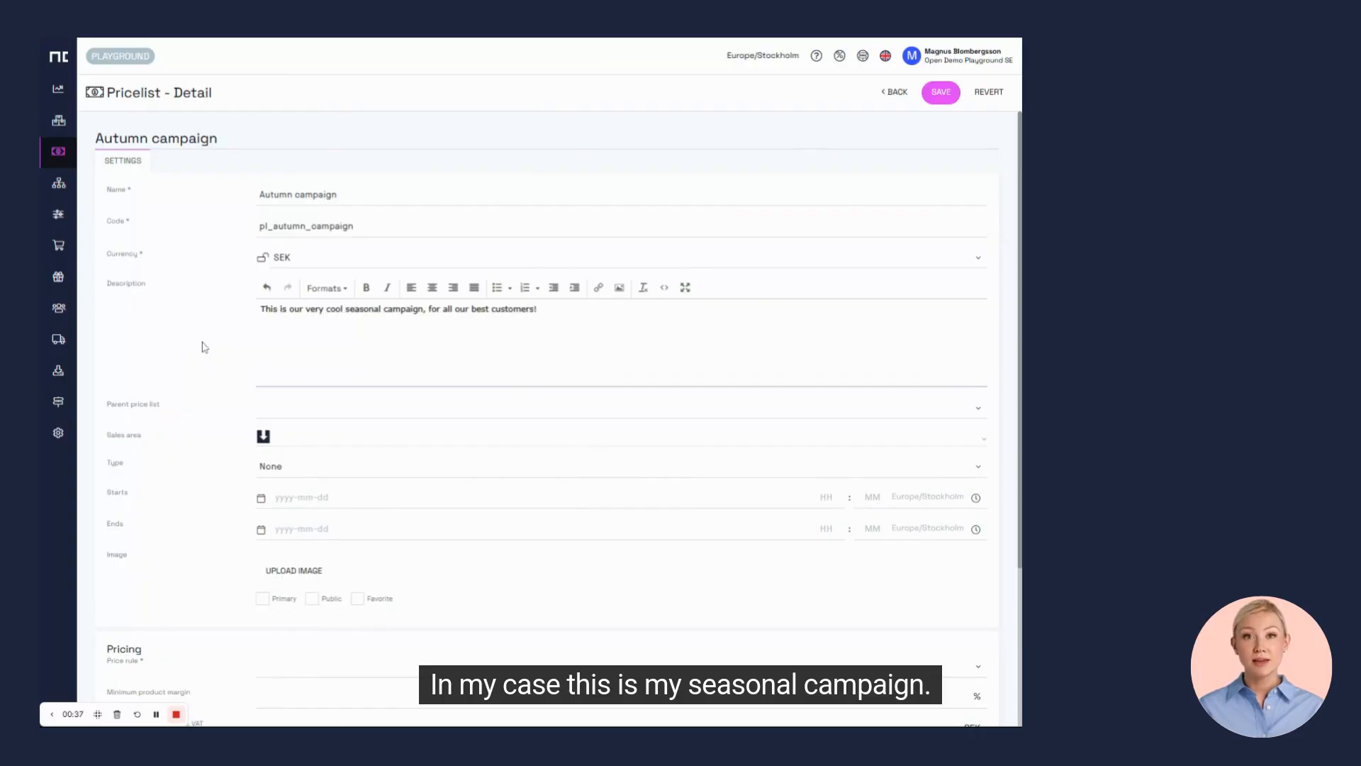
{"action": "left_click", "coordinate": [290, 261]}
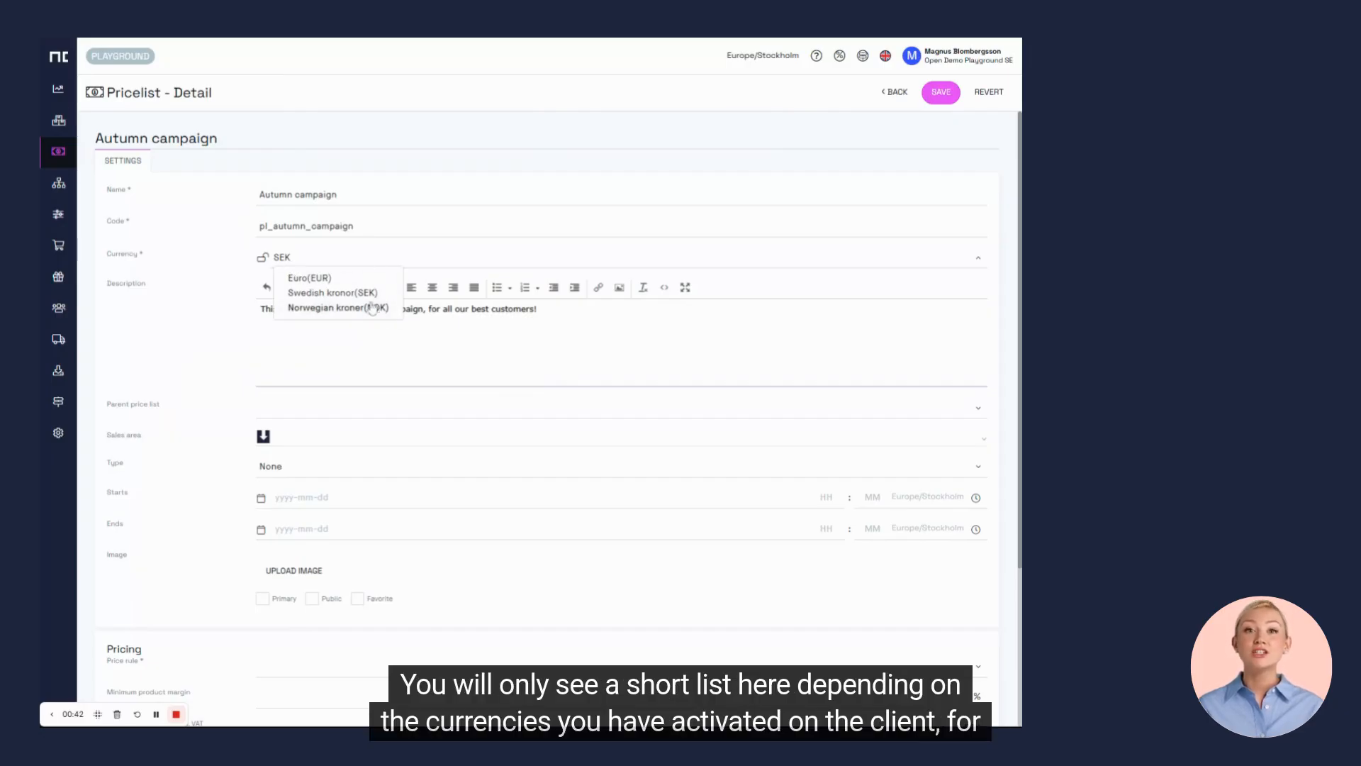
{"action": "left_click", "coordinate": [368, 293]}
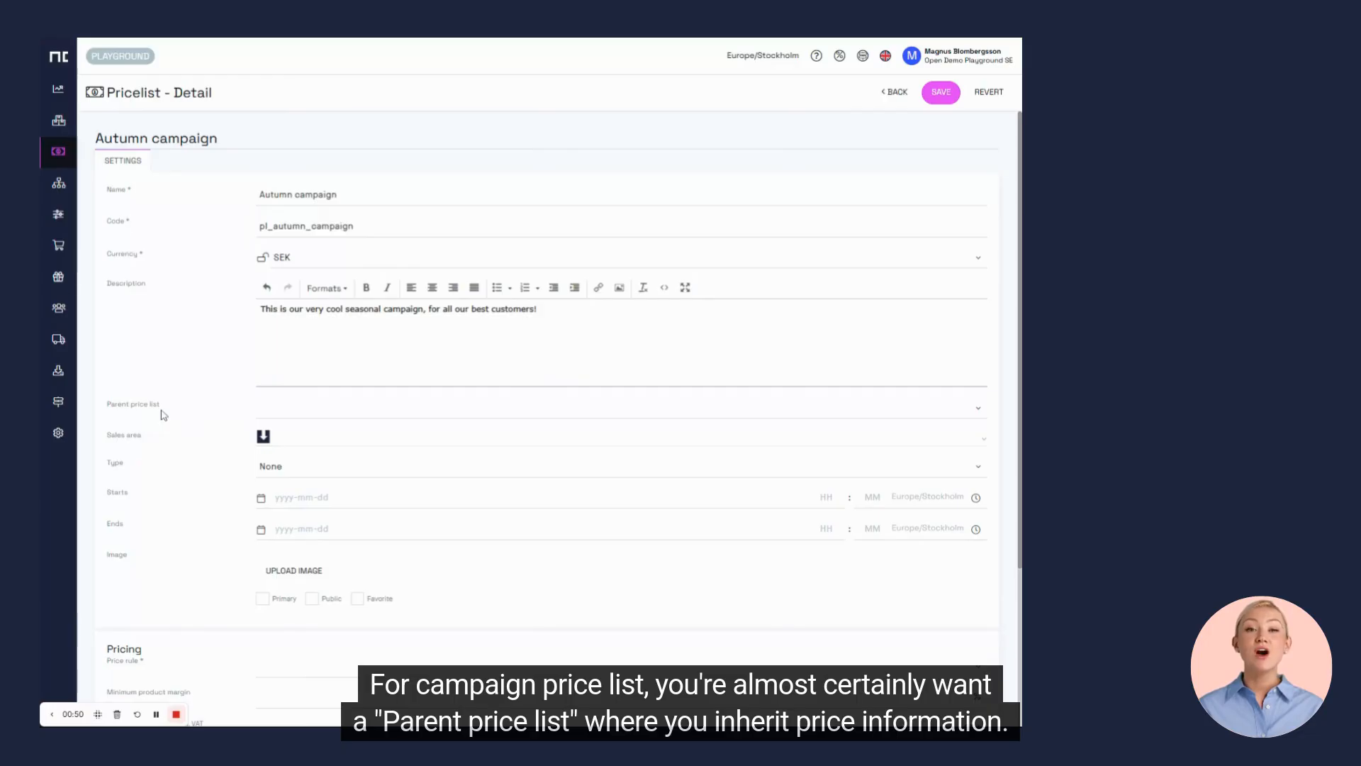
Choose Standard SE as the parent price list and Sweden as the sales area.
{"action": "left_click_drag", "start_coordinate": [105, 403], "coordinate": [174, 409]}
{"action": "left_click", "coordinate": [282, 415]}
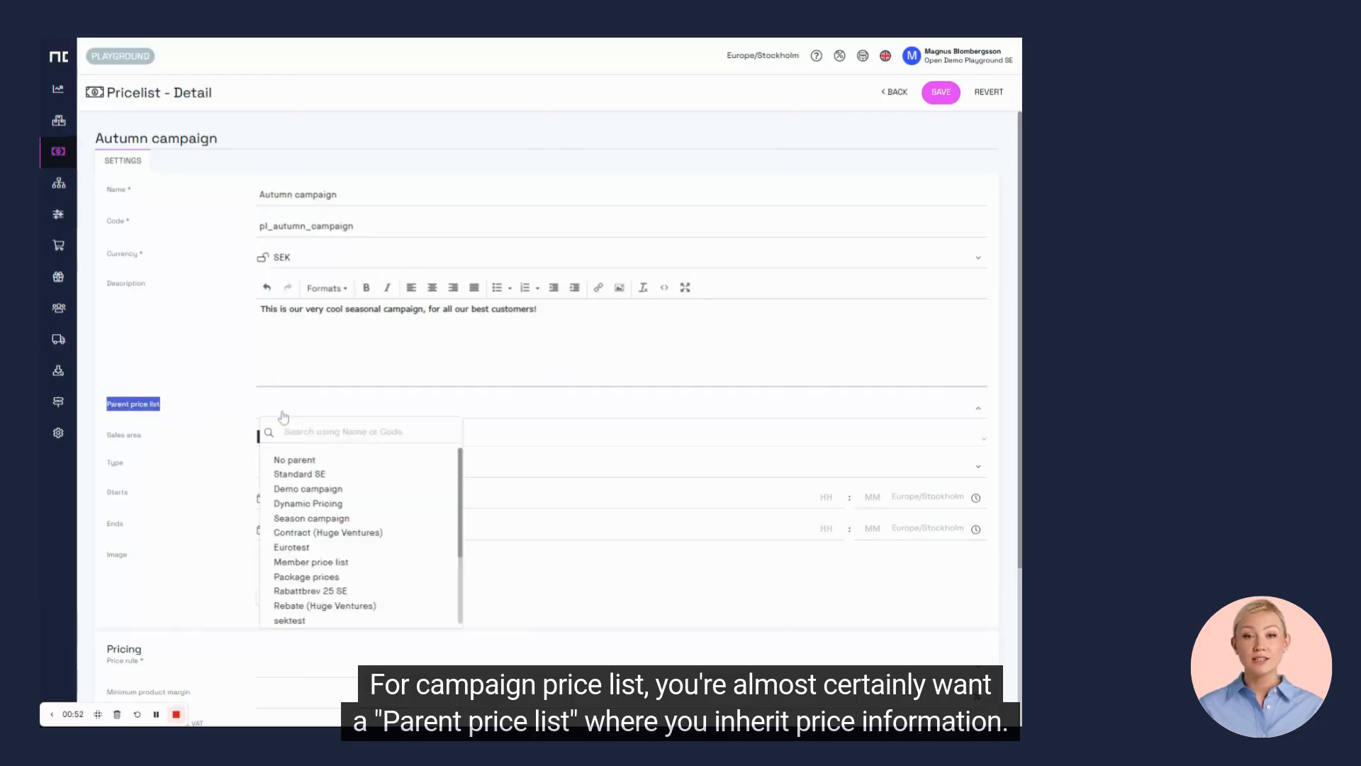
{"action": "left_click", "coordinate": [283, 417]}
{"action": "left_click", "coordinate": [284, 417]}
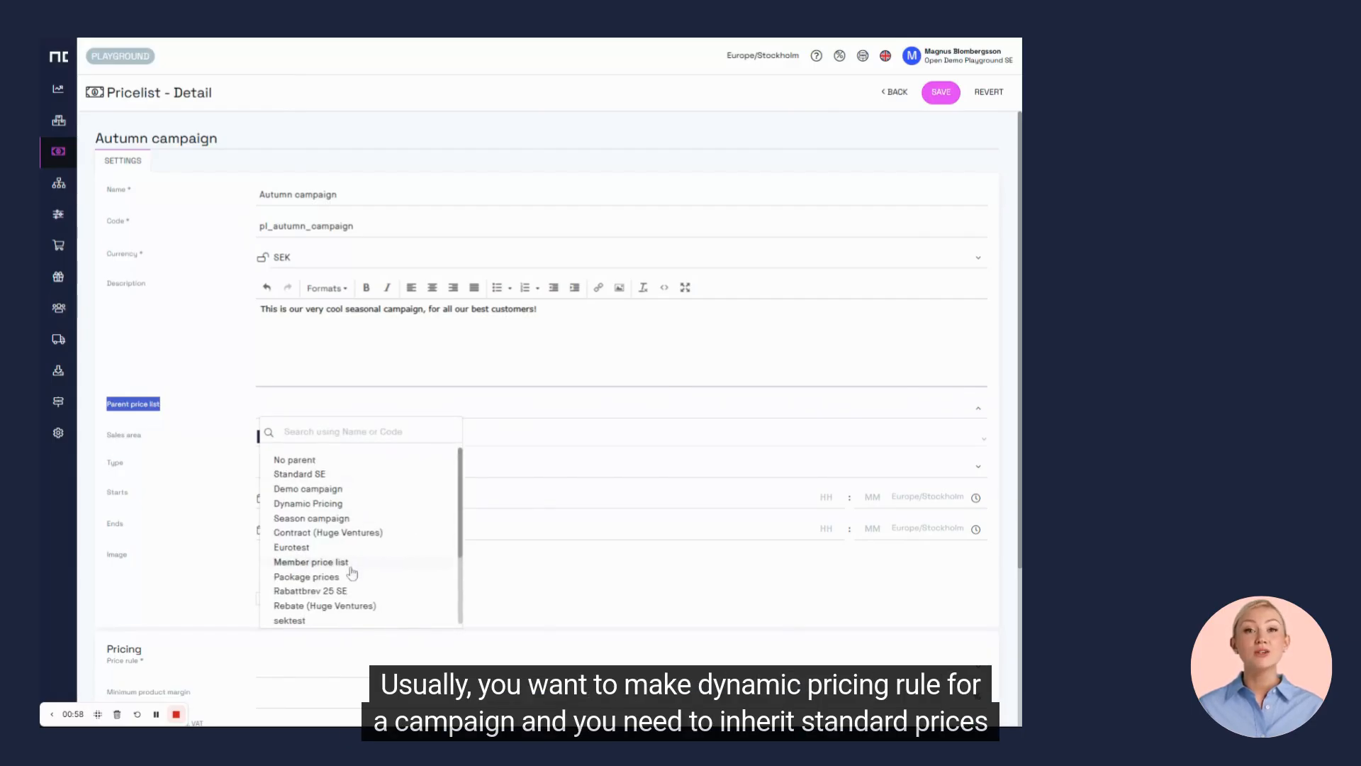
{"action": "left_click", "coordinate": [351, 475]}
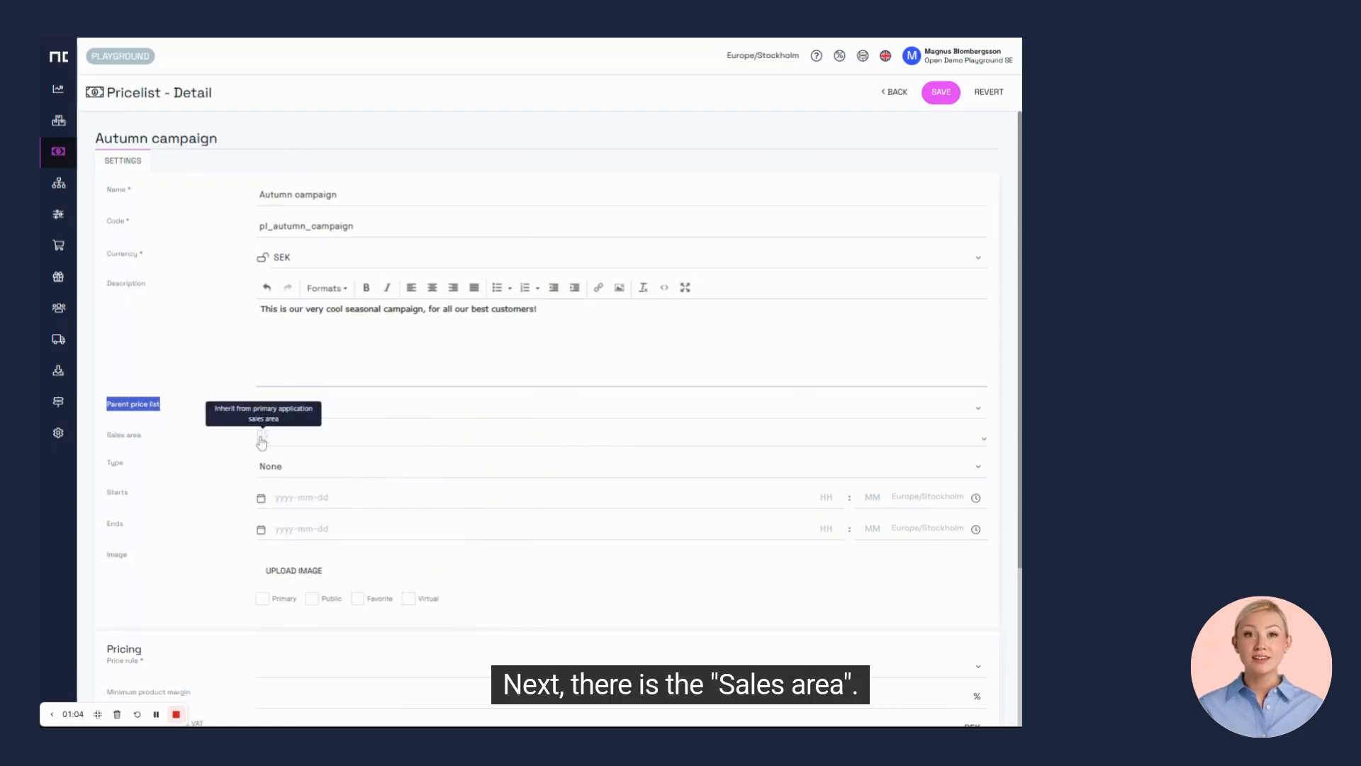
{"action": "left_click", "coordinate": [295, 443]}
{"action": "left_click", "coordinate": [300, 460]}
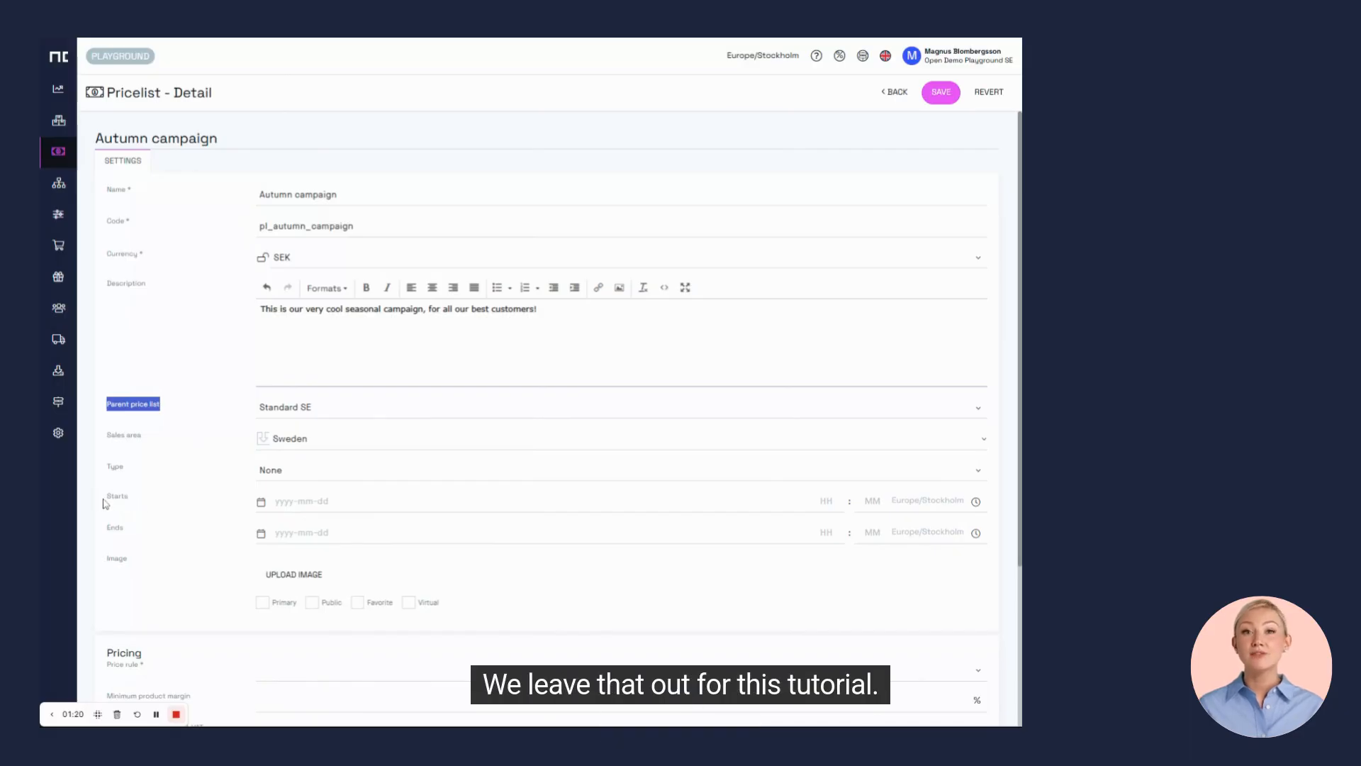
Set the price list to start on 2025-09-22 at 09:00.
{"action": "left_click_drag", "start_coordinate": [106, 504], "coordinate": [138, 504]}
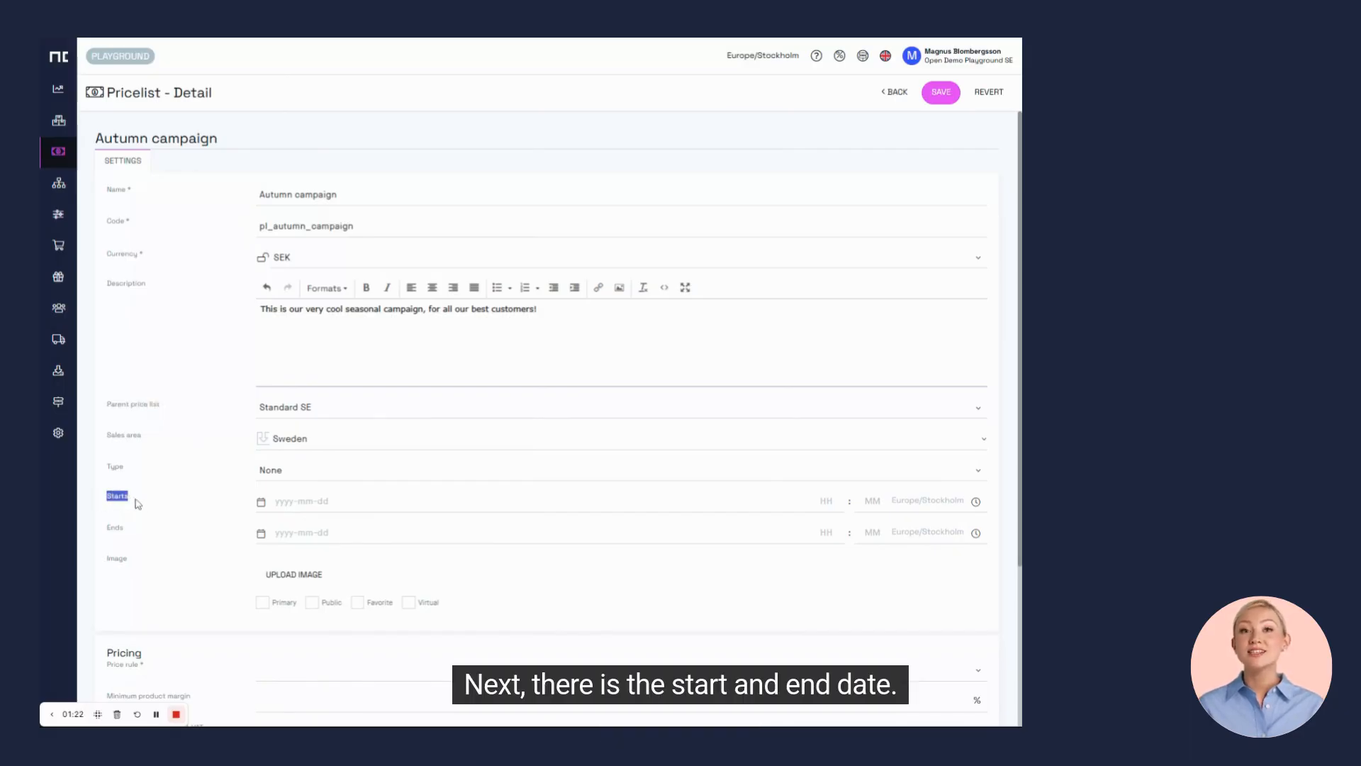
{"action": "left_click", "coordinate": [261, 504]}
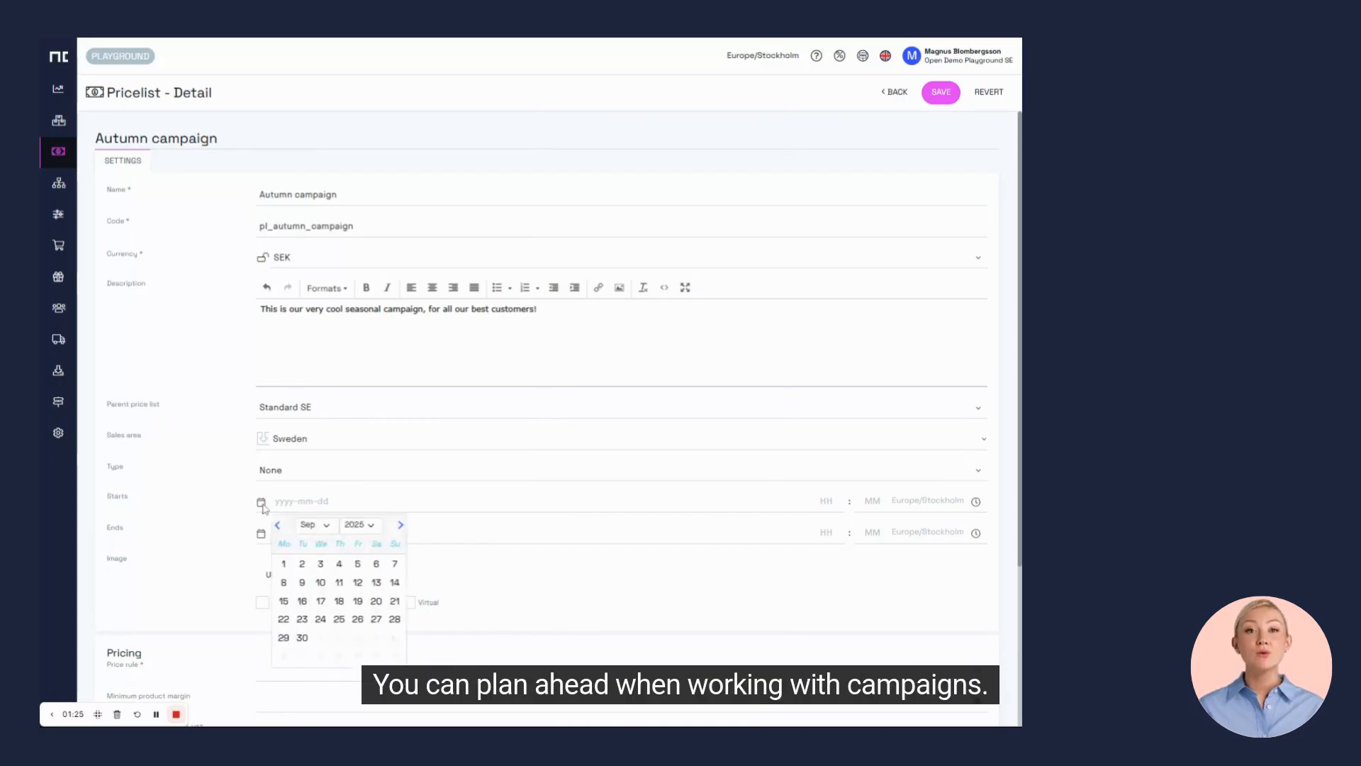
{"action": "left_click", "coordinate": [284, 619]}
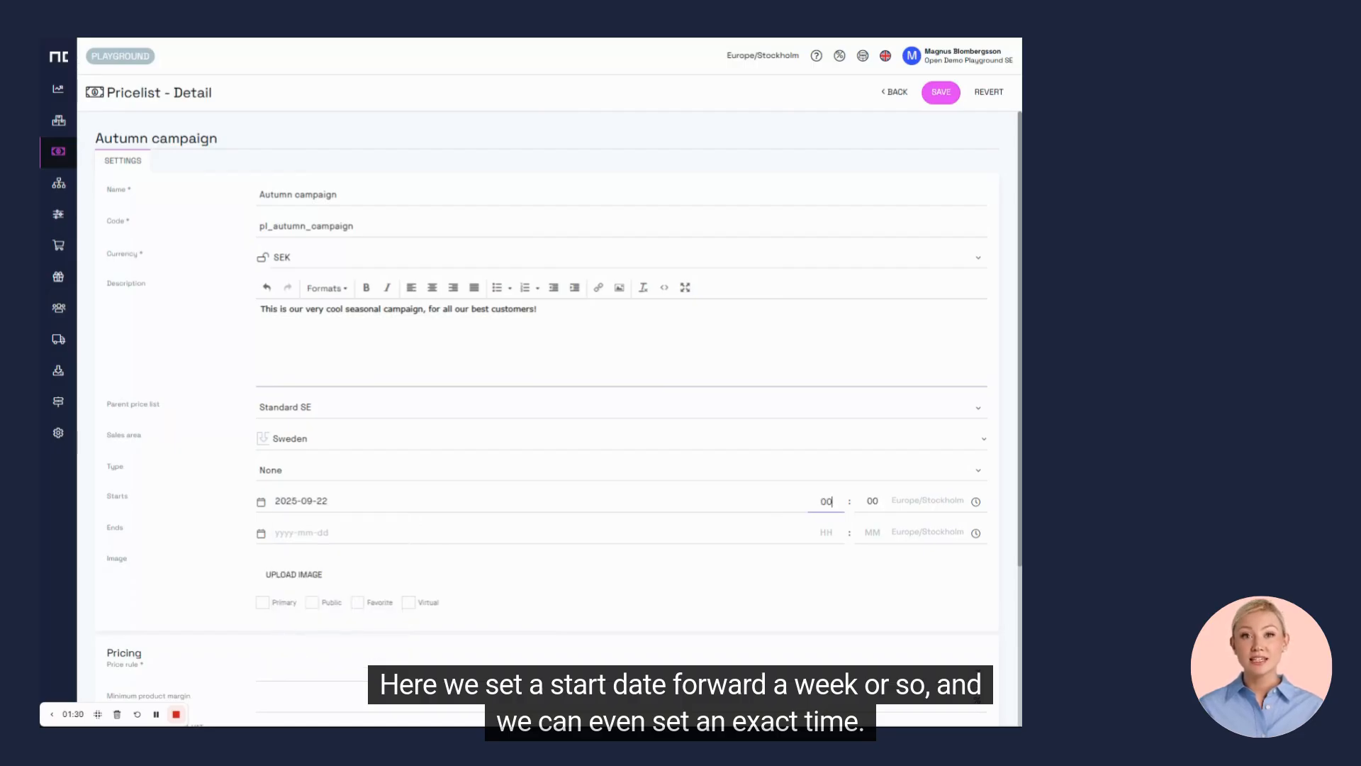
{"action": "left_click", "coordinate": [826, 500]}
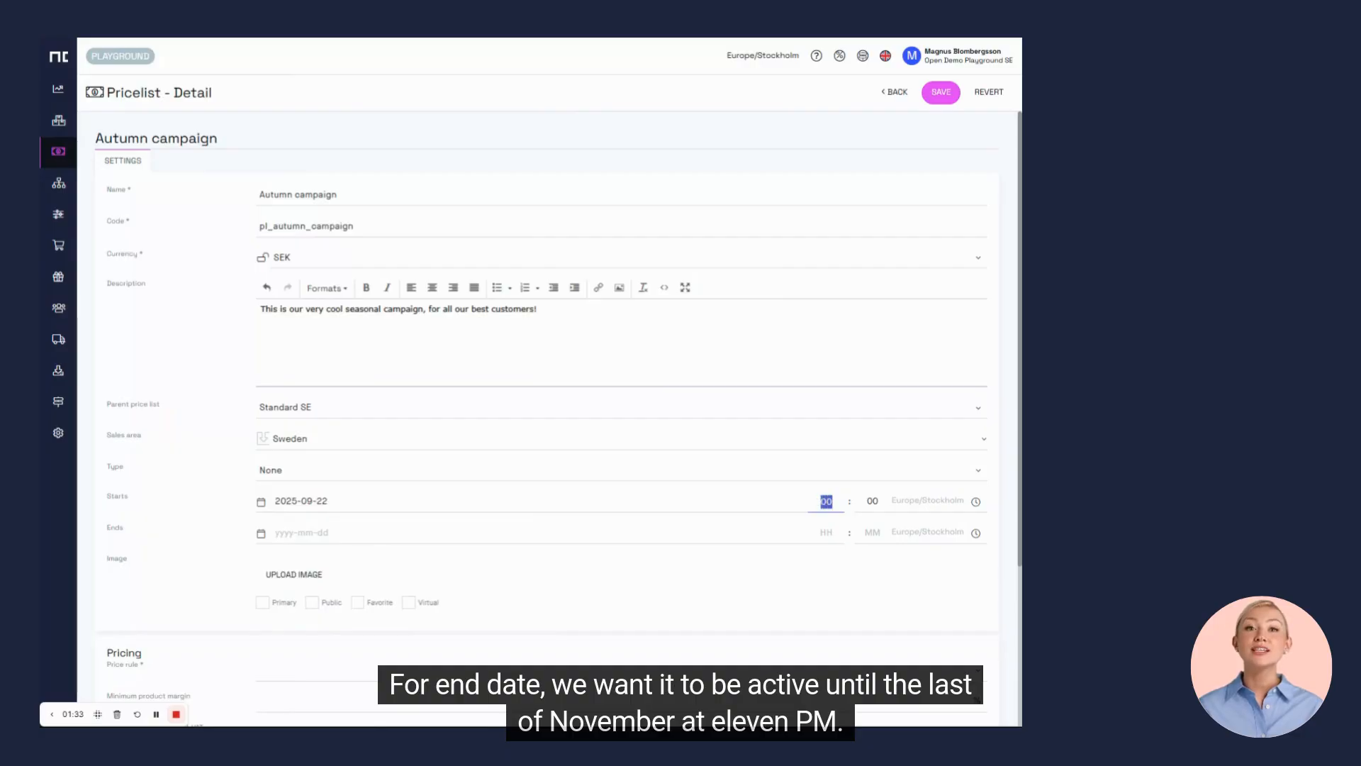
{"action": "type", "text": "9"}
{"action": "left_click", "coordinate": [859, 586]}
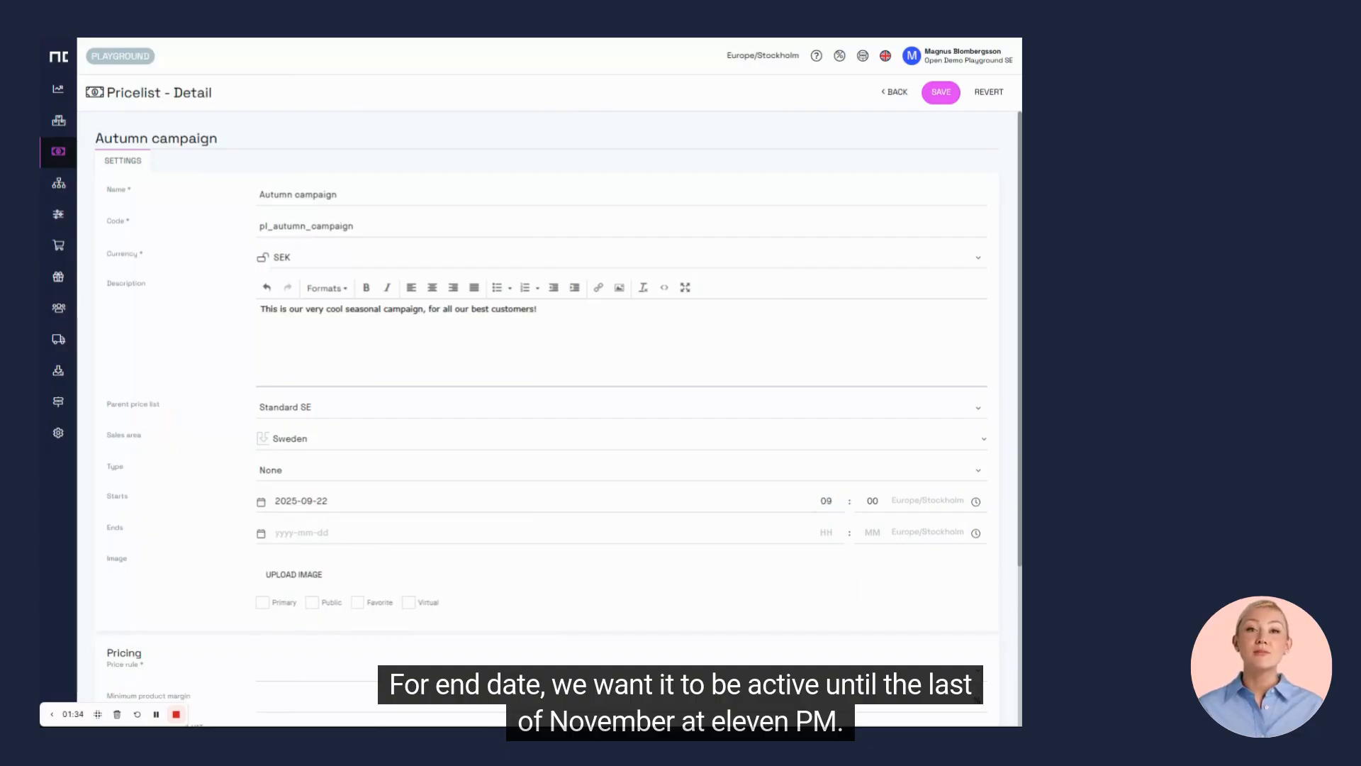
Set the price list to end on 2025-11-30 at 23:00.
{"action": "left_click", "coordinate": [261, 532]}
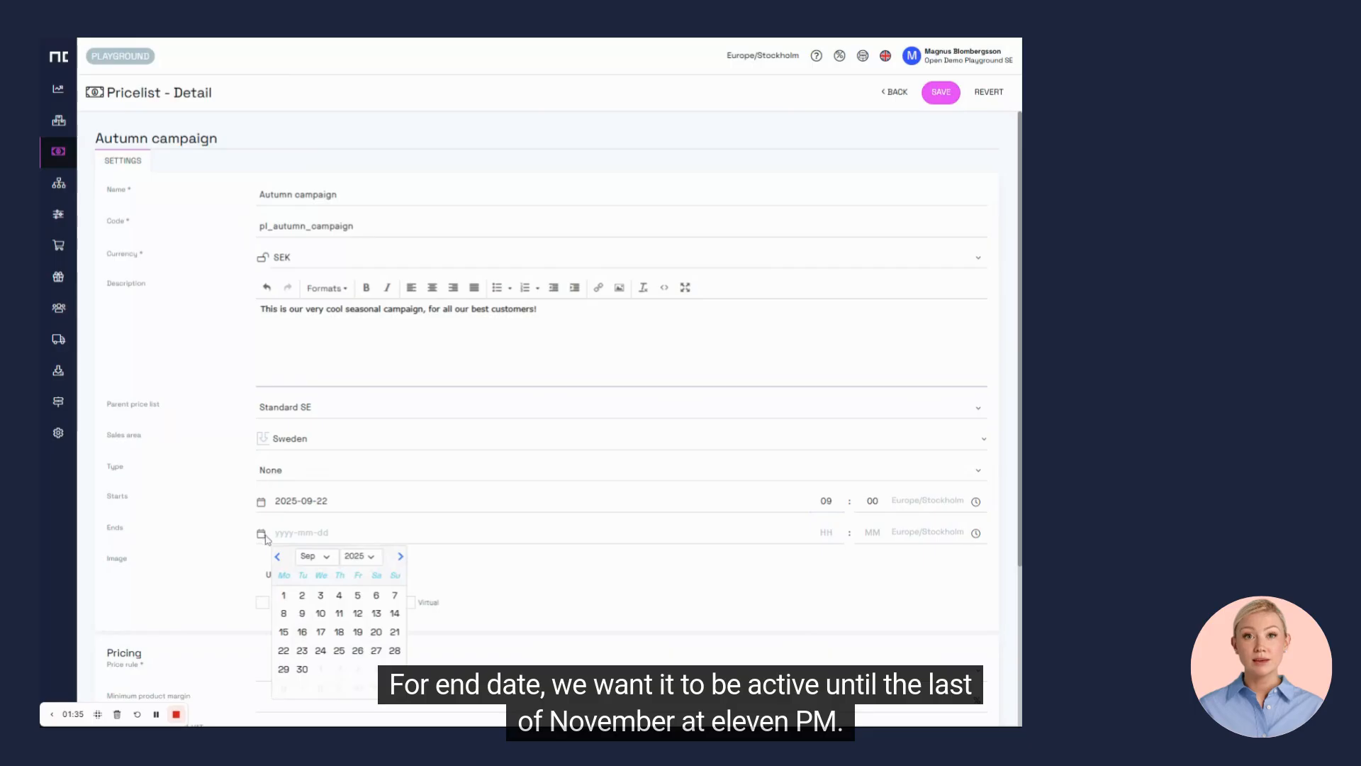
{"action": "left_click", "coordinate": [401, 560]}
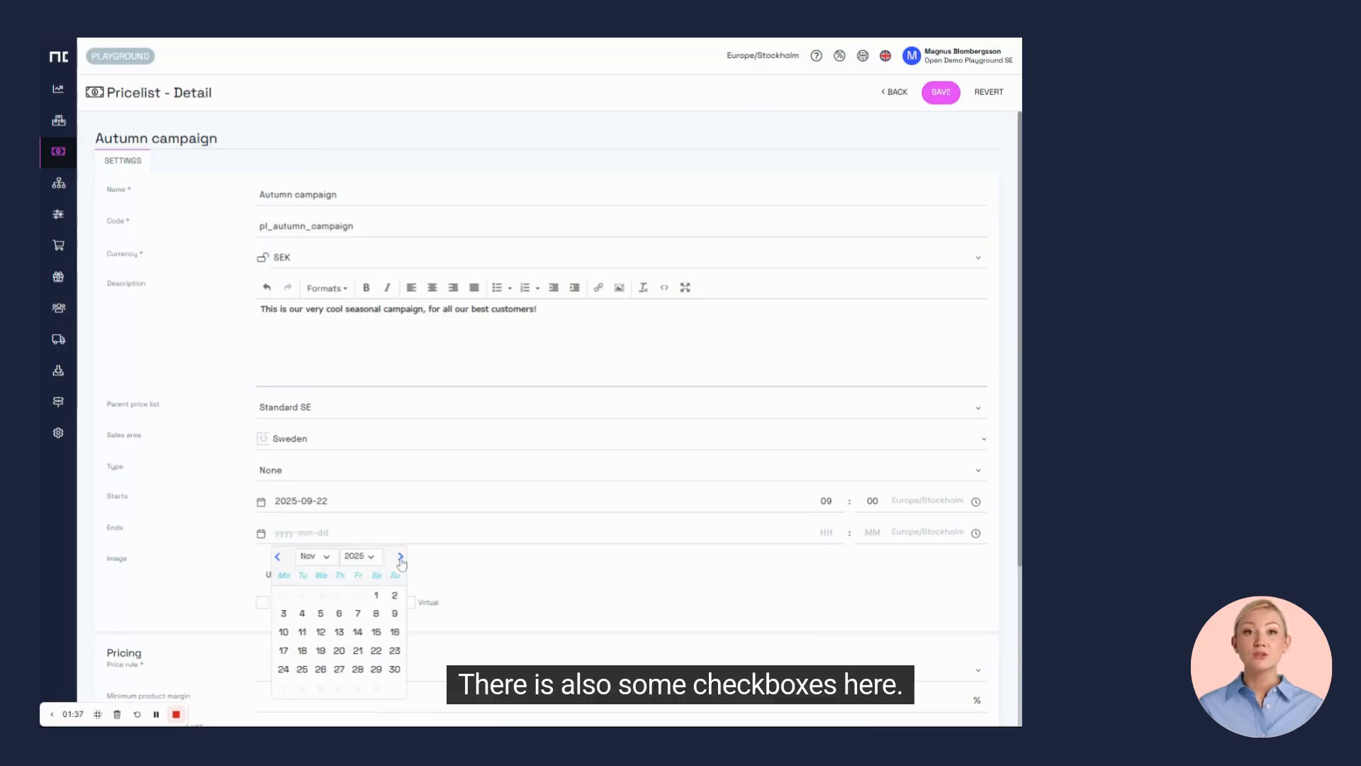
{"action": "left_click", "coordinate": [395, 670]}
{"action": "left_click", "coordinate": [828, 533]}
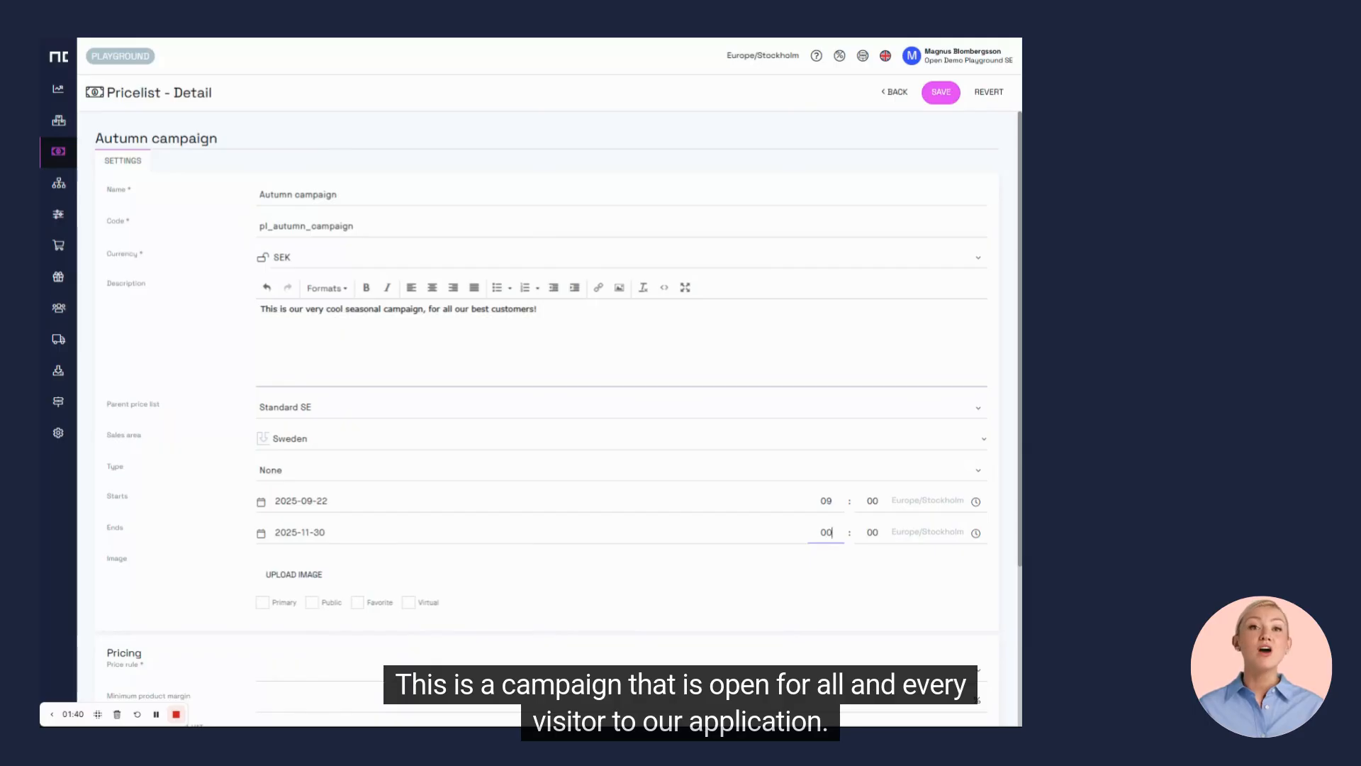
{"action": "type", "text": "23"}
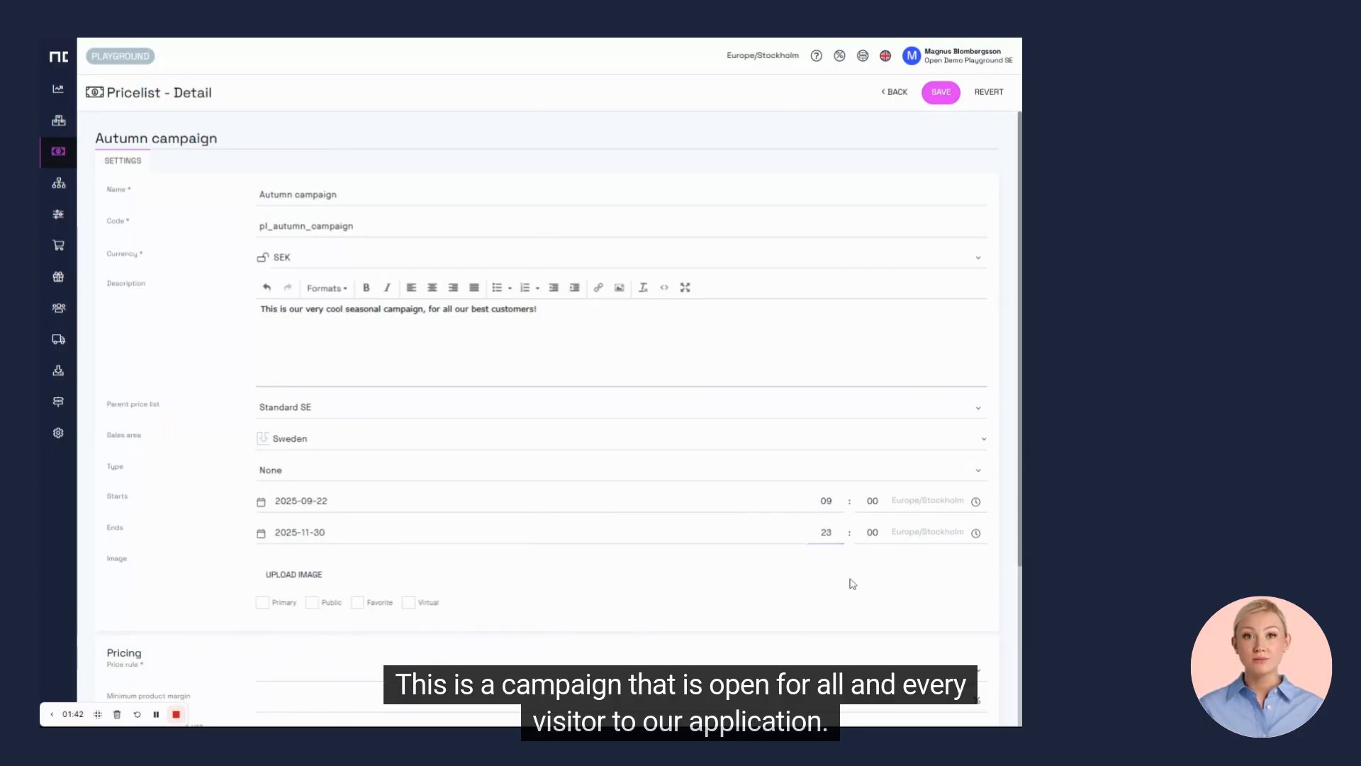
Mark the Autumn campaign price list as Public and Favorite.
{"action": "scroll", "coordinate": [816, 572], "scroll_direction": "down", "scroll_amount": 1}
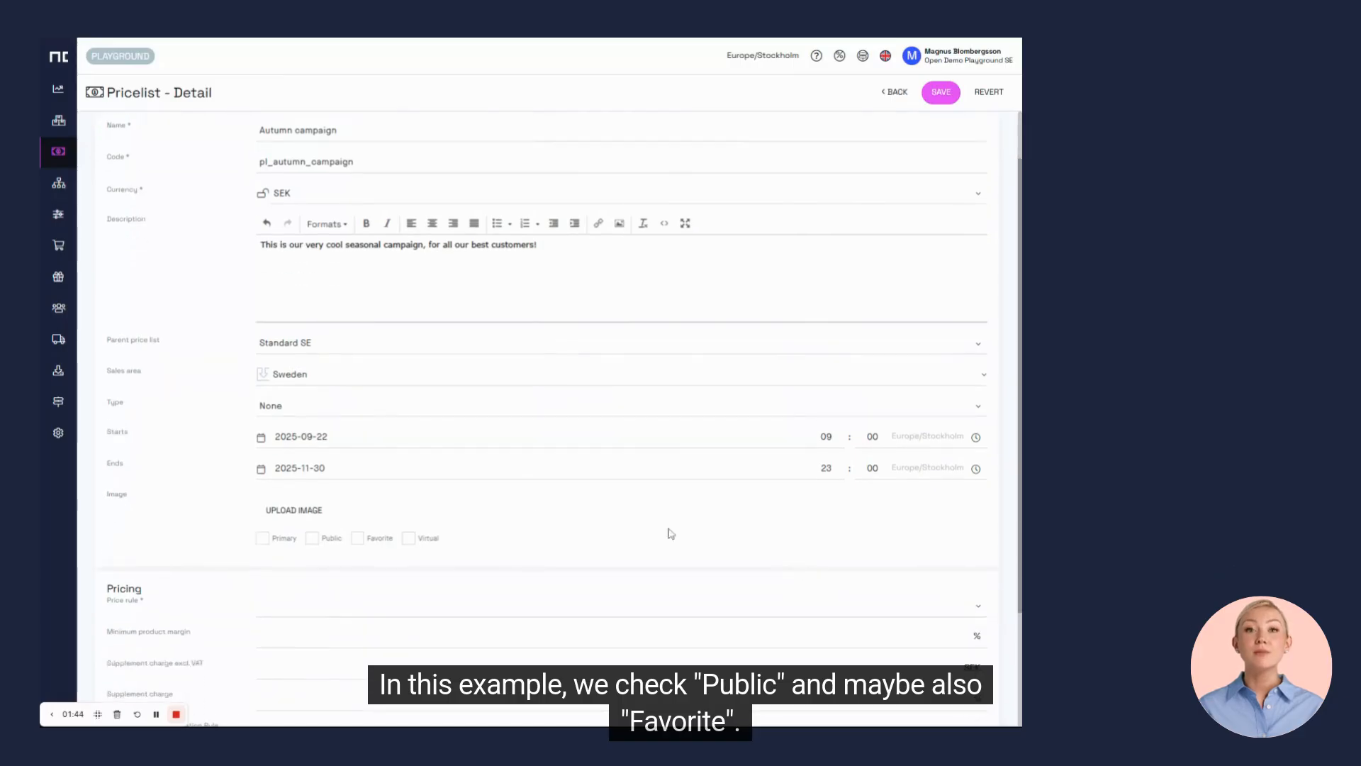
{"action": "left_click", "coordinate": [312, 538]}
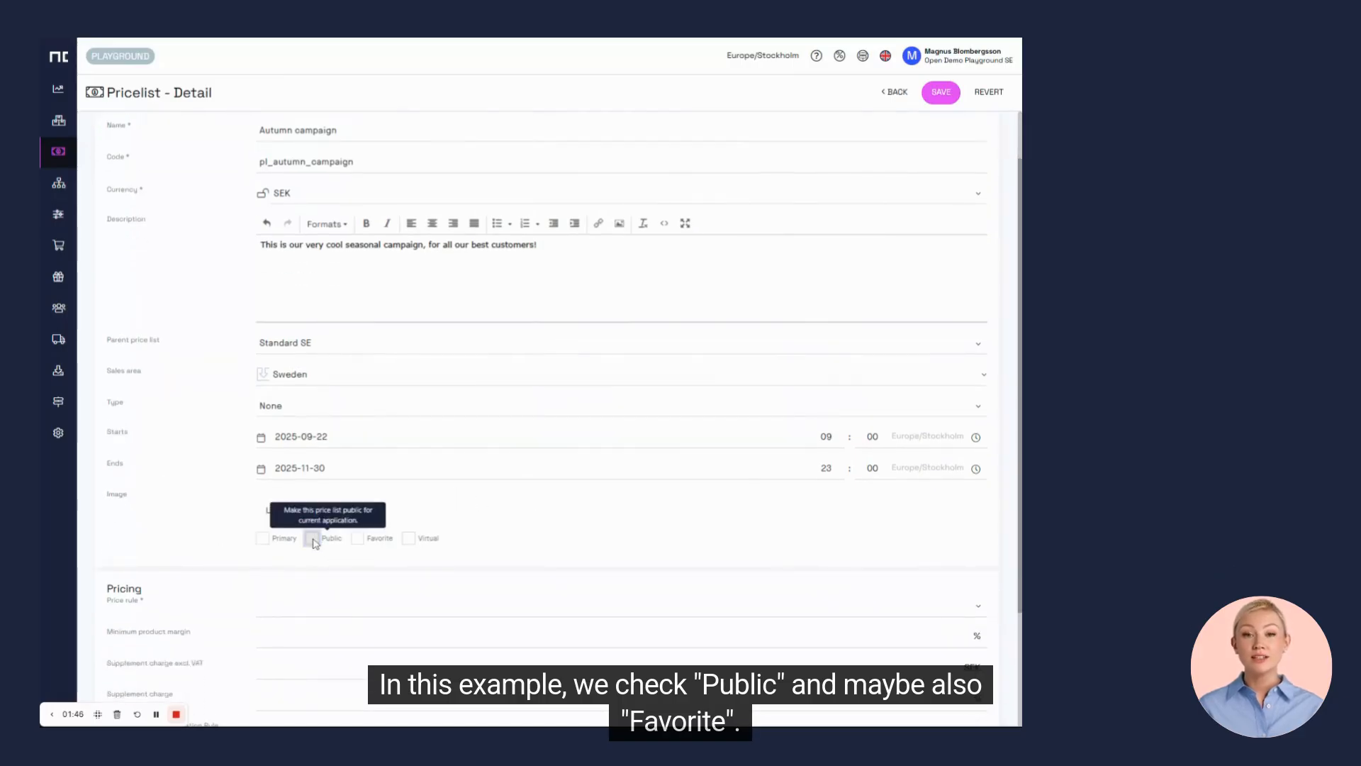
{"action": "left_click", "coordinate": [361, 543]}
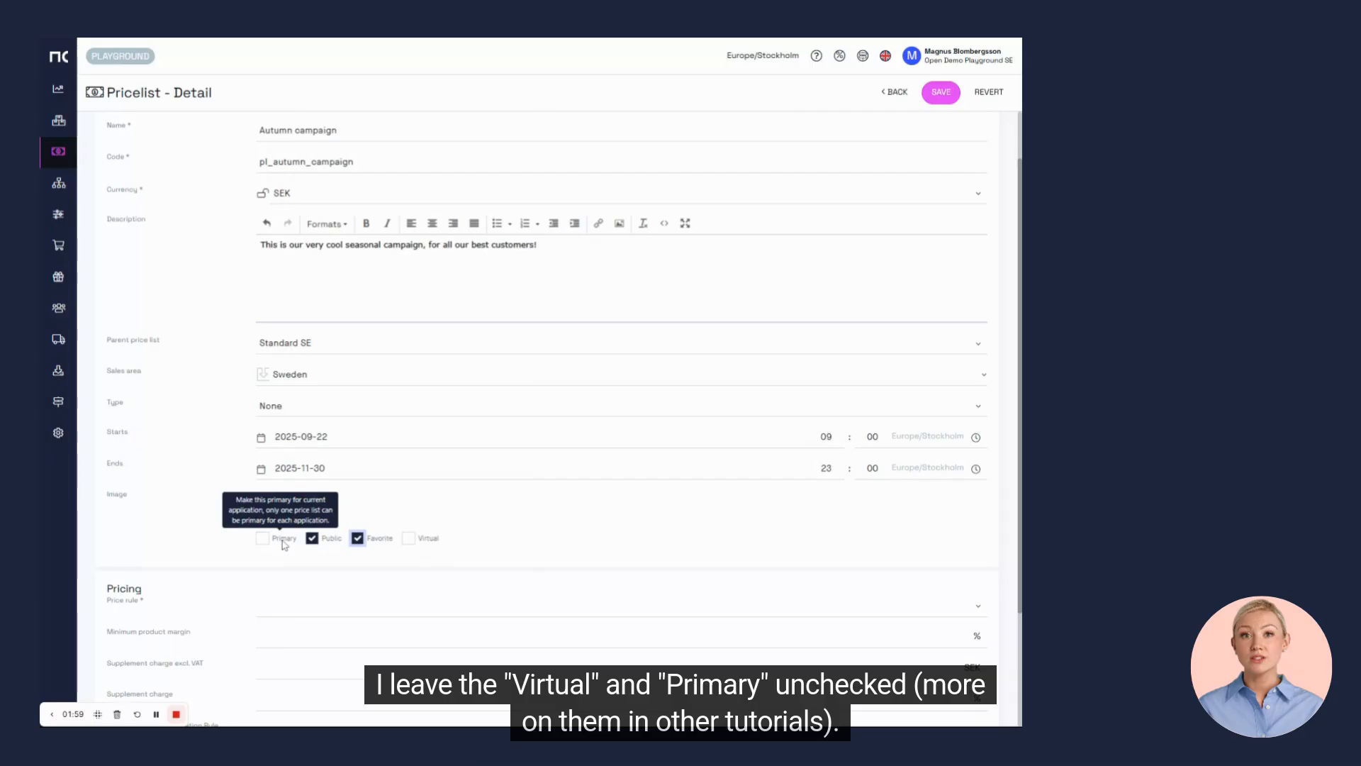
Set the price rule to "Use standard price (pct discount)" with a 10% rebate.
{"action": "scroll", "coordinate": [214, 553], "scroll_direction": "down", "scroll_amount": 2}
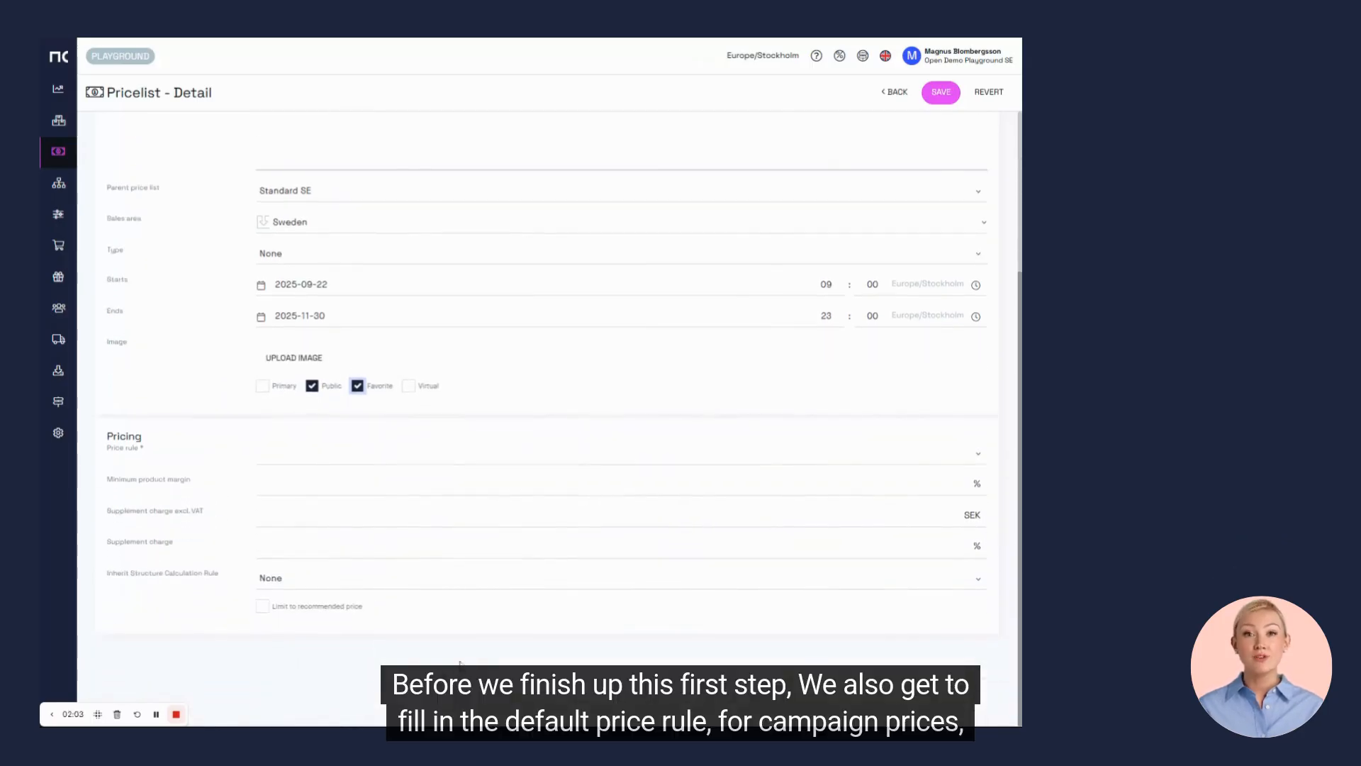
{"action": "left_click", "coordinate": [287, 461]}
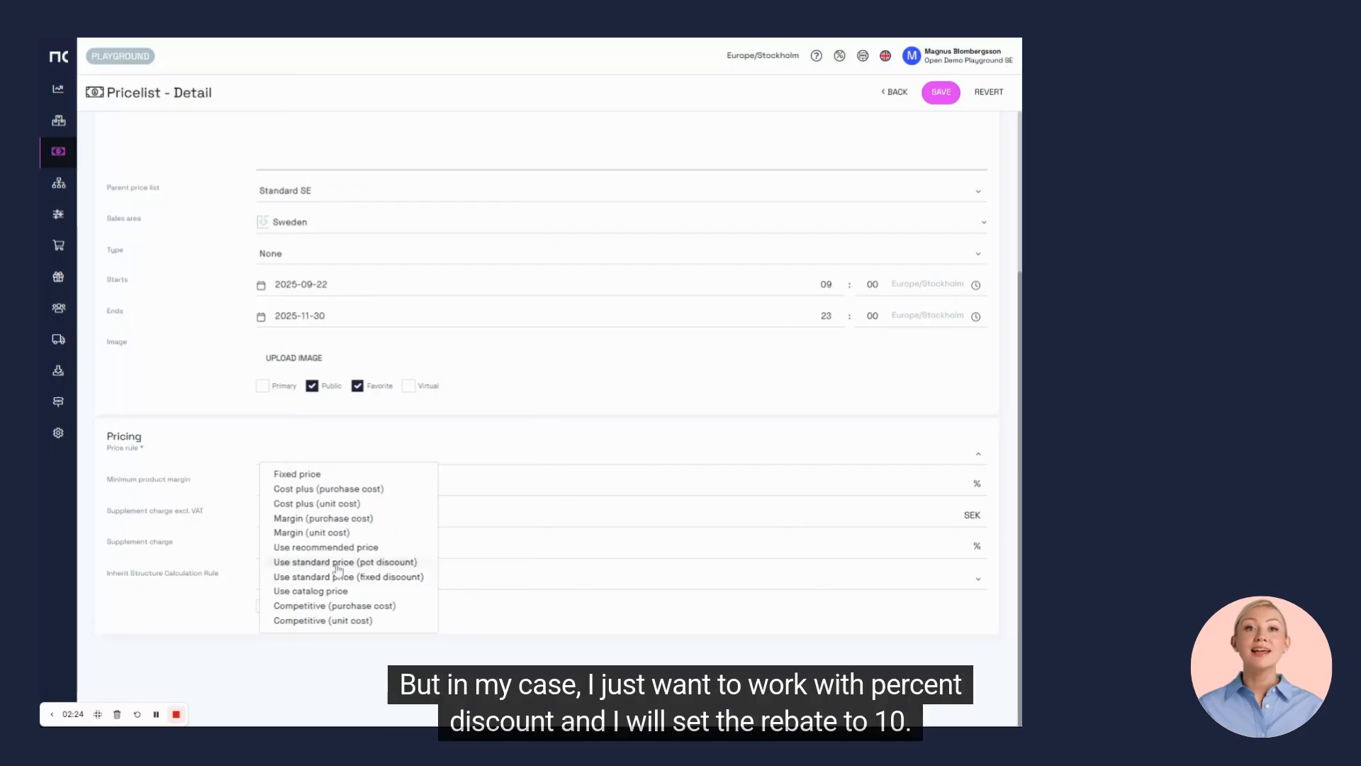
{"action": "left_click", "coordinate": [368, 564]}
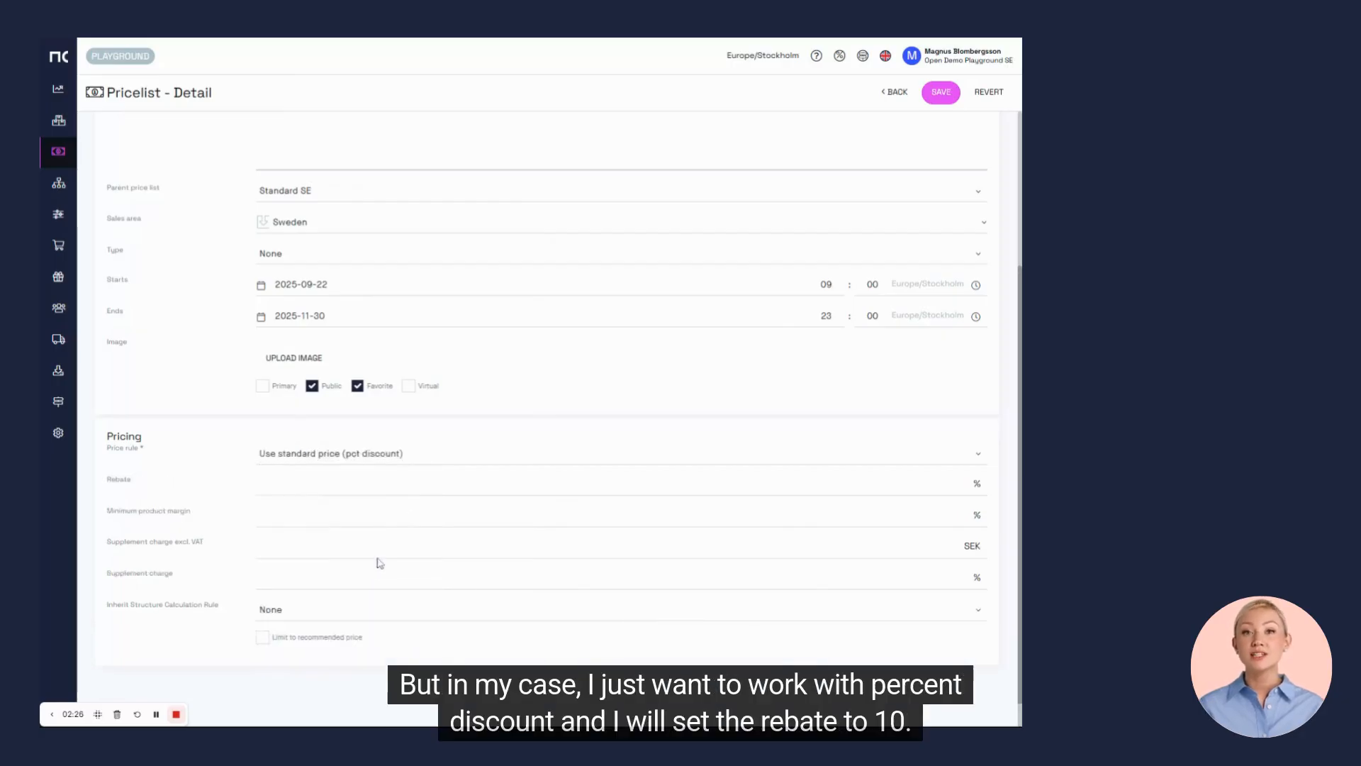
{"action": "left_click", "coordinate": [333, 478]}
{"action": "type", "text": "10"}
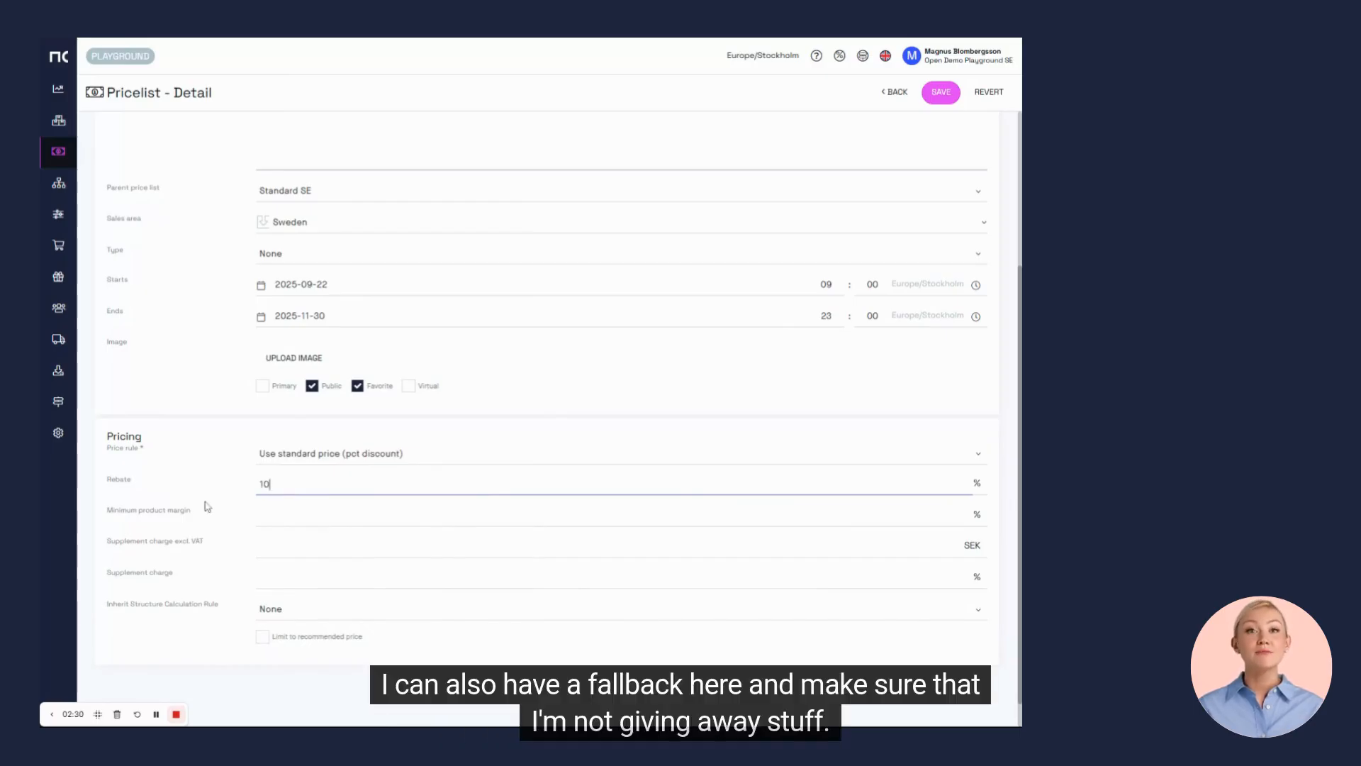
Set the minimum product margin to 5% and save the new price list.
{"action": "left_click_drag", "start_coordinate": [107, 514], "coordinate": [203, 526]}
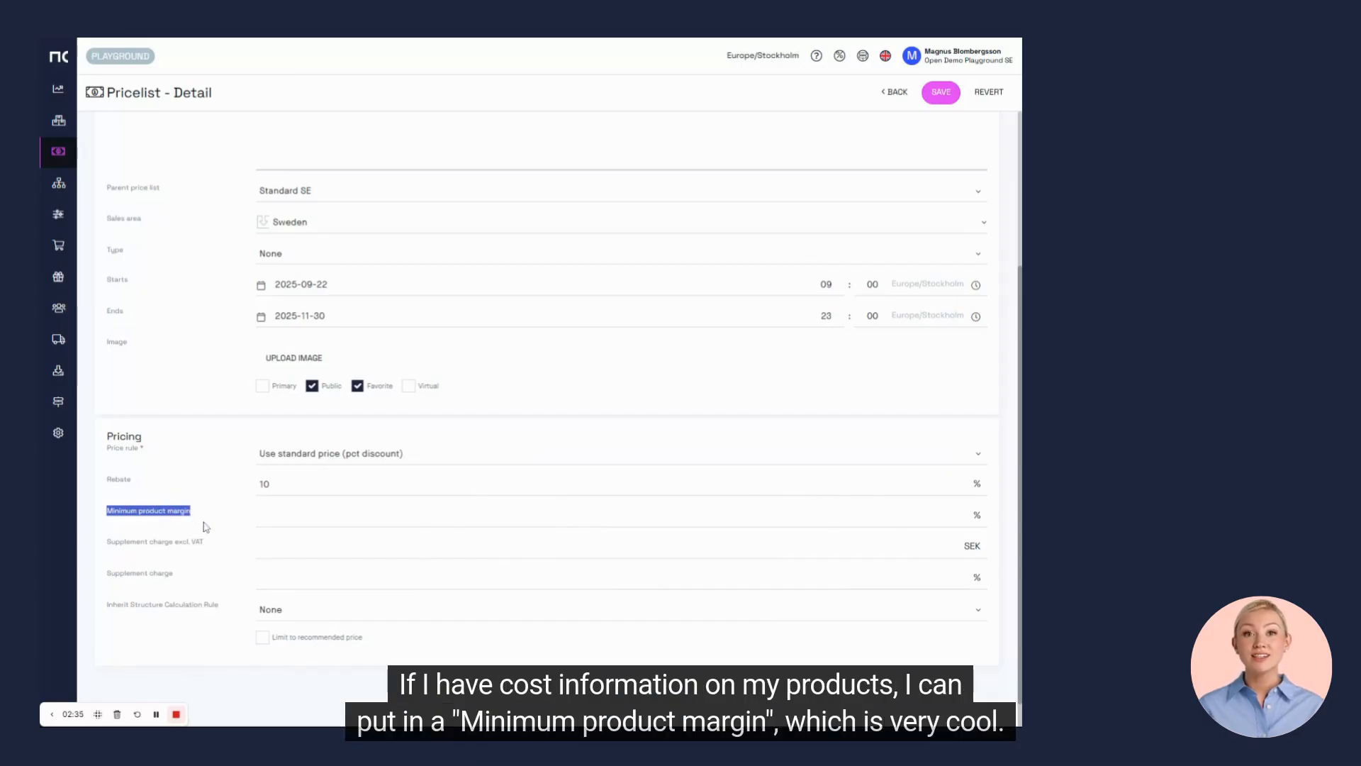
{"action": "left_click", "coordinate": [283, 532]}
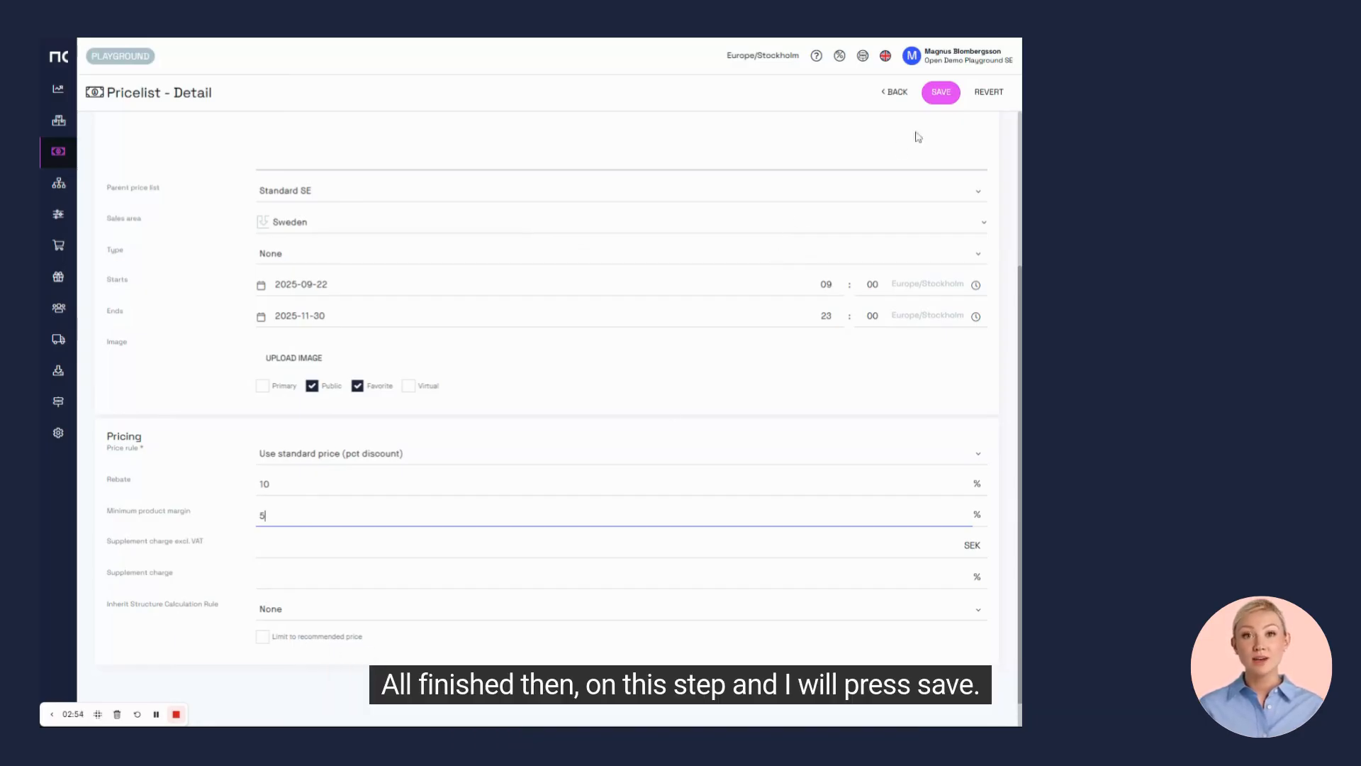
{"action": "left_click", "coordinate": [940, 99]}
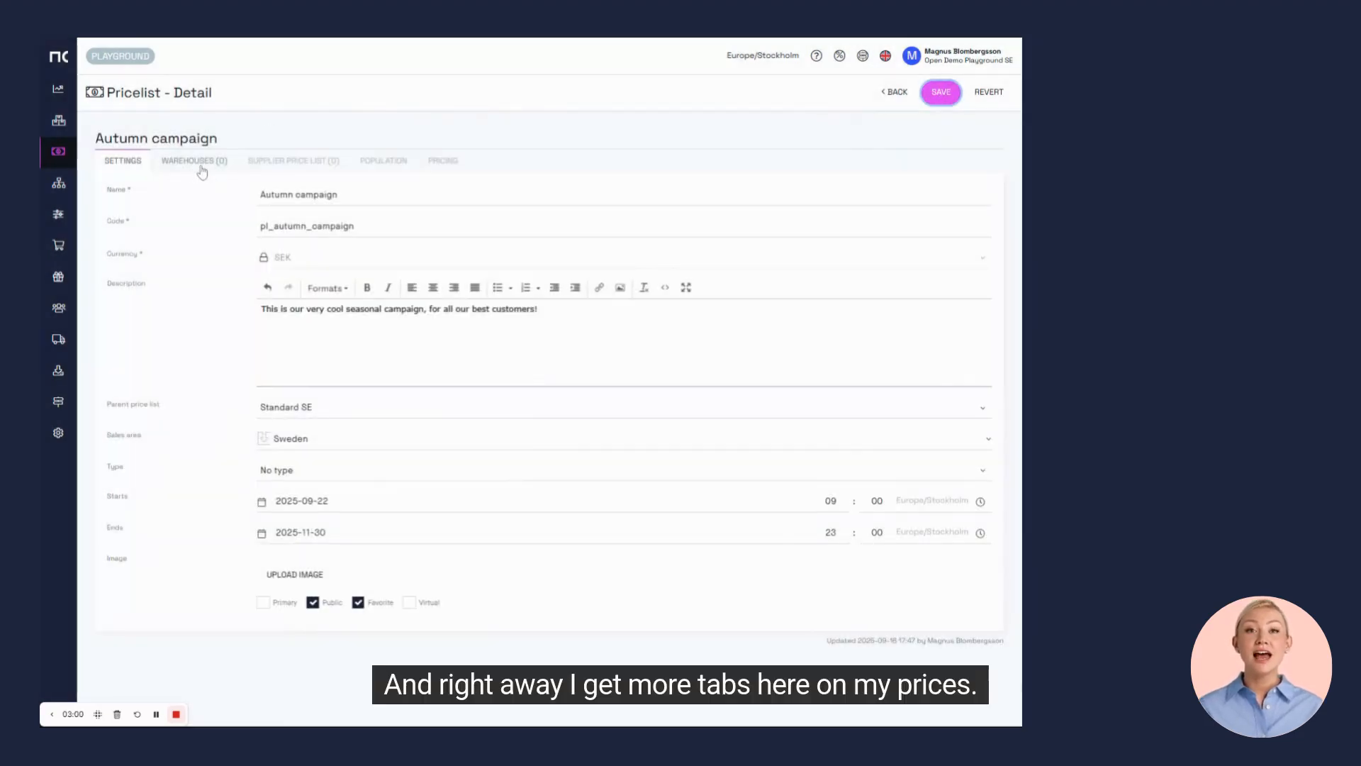
Connect the Standard (SE) warehouse with location Standard to the Autumn campaign price list.
{"action": "left_click", "coordinate": [202, 167]}
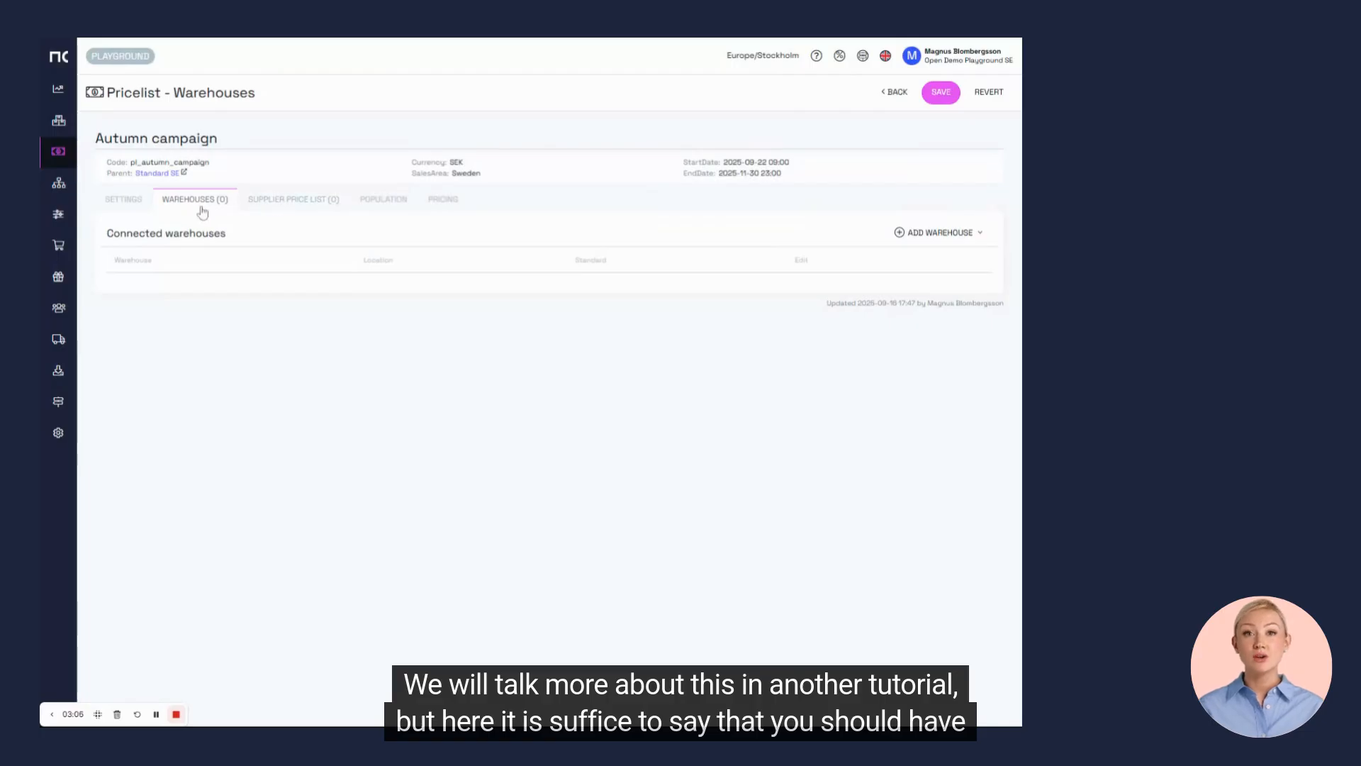
{"action": "left_click", "coordinate": [952, 245]}
{"action": "left_click", "coordinate": [953, 245]}
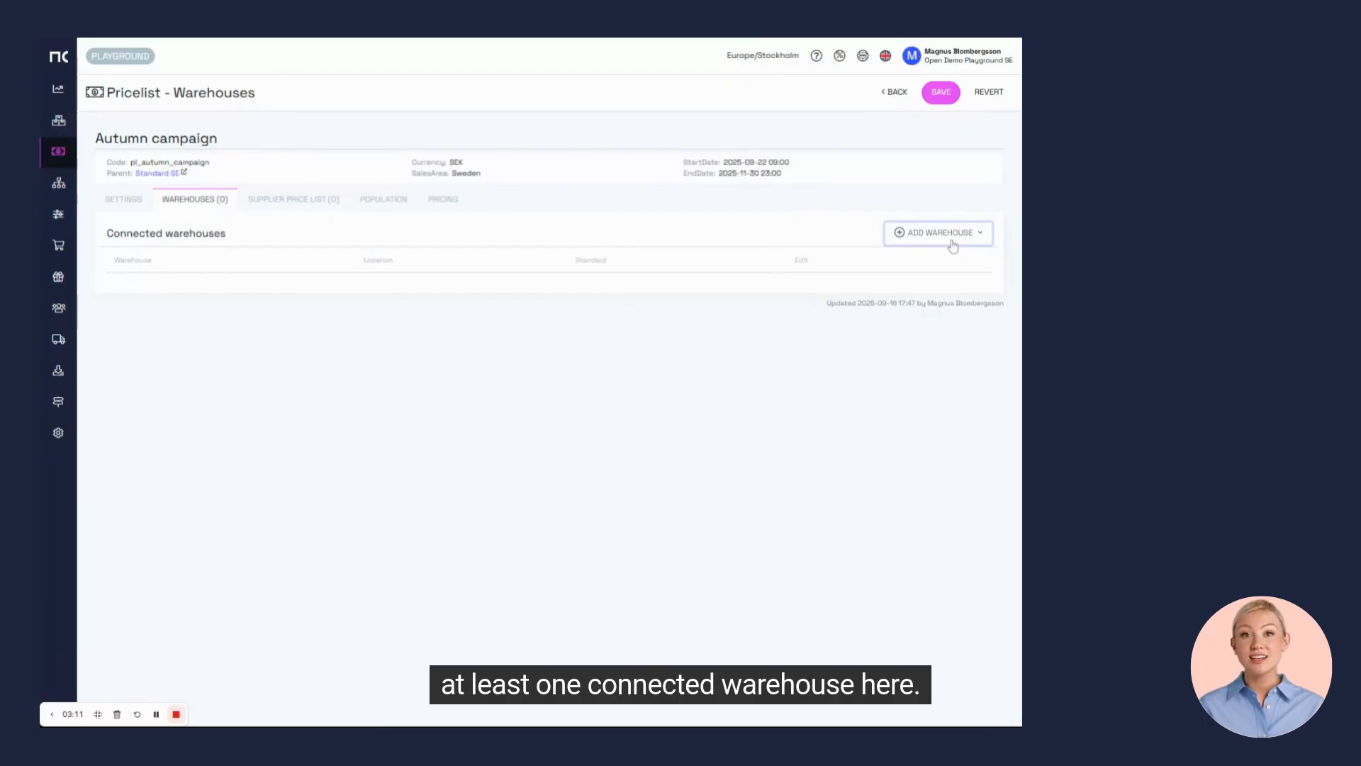
{"action": "left_click", "coordinate": [952, 245]}
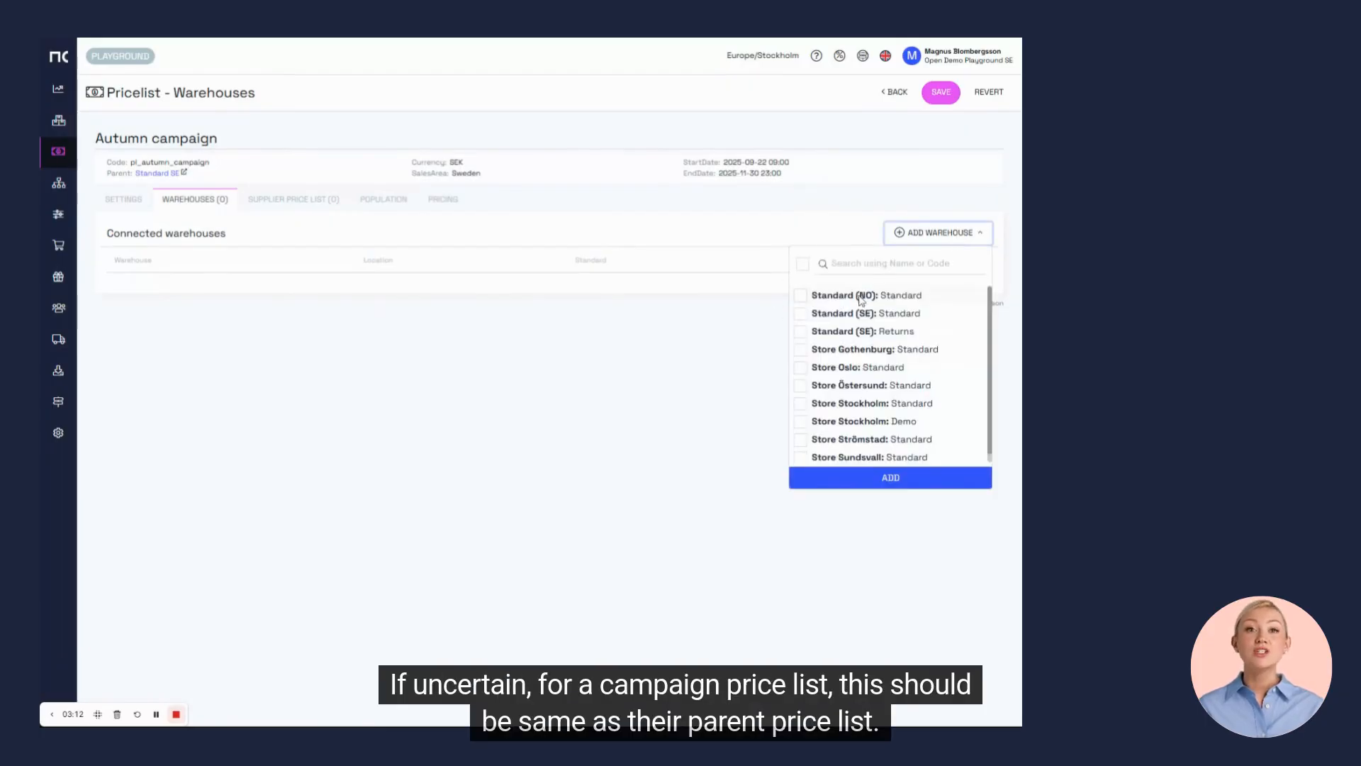
{"action": "left_click", "coordinate": [802, 317]}
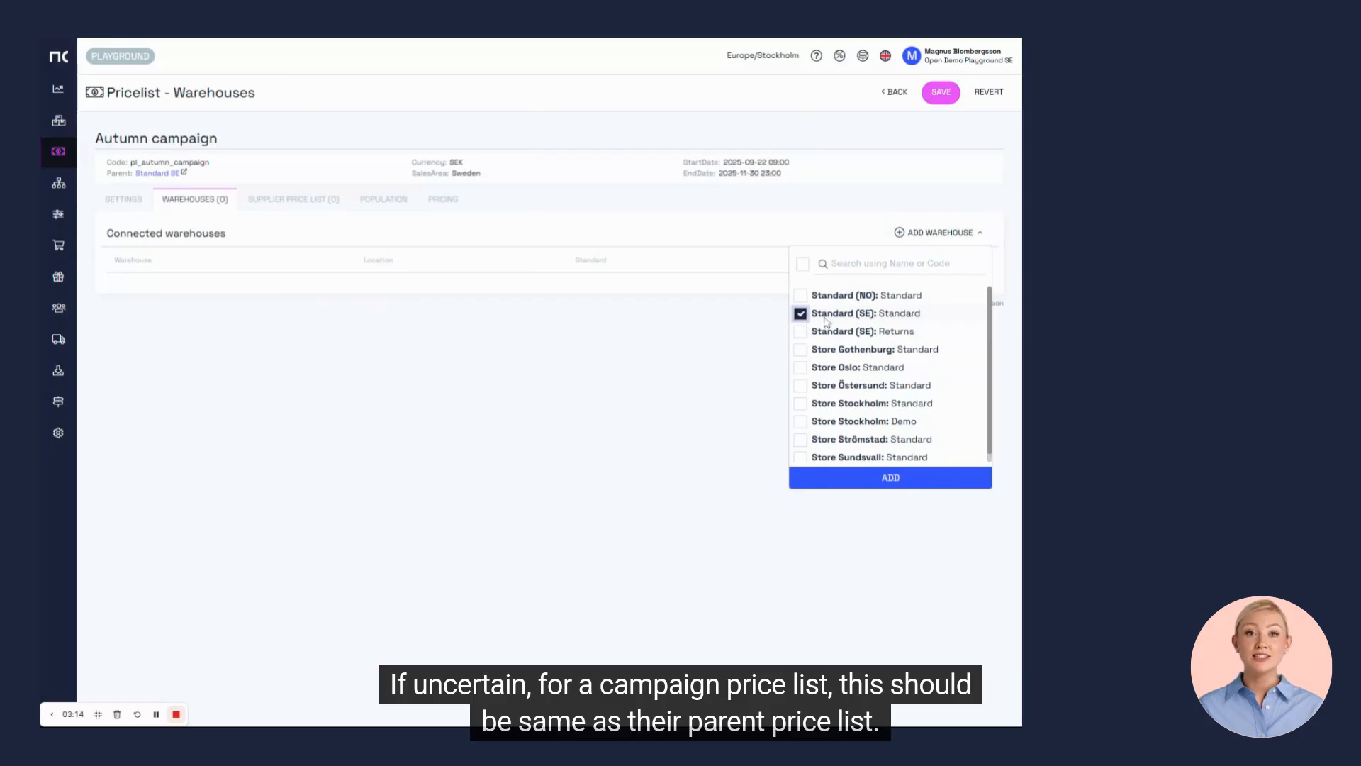
{"action": "left_click", "coordinate": [877, 477]}
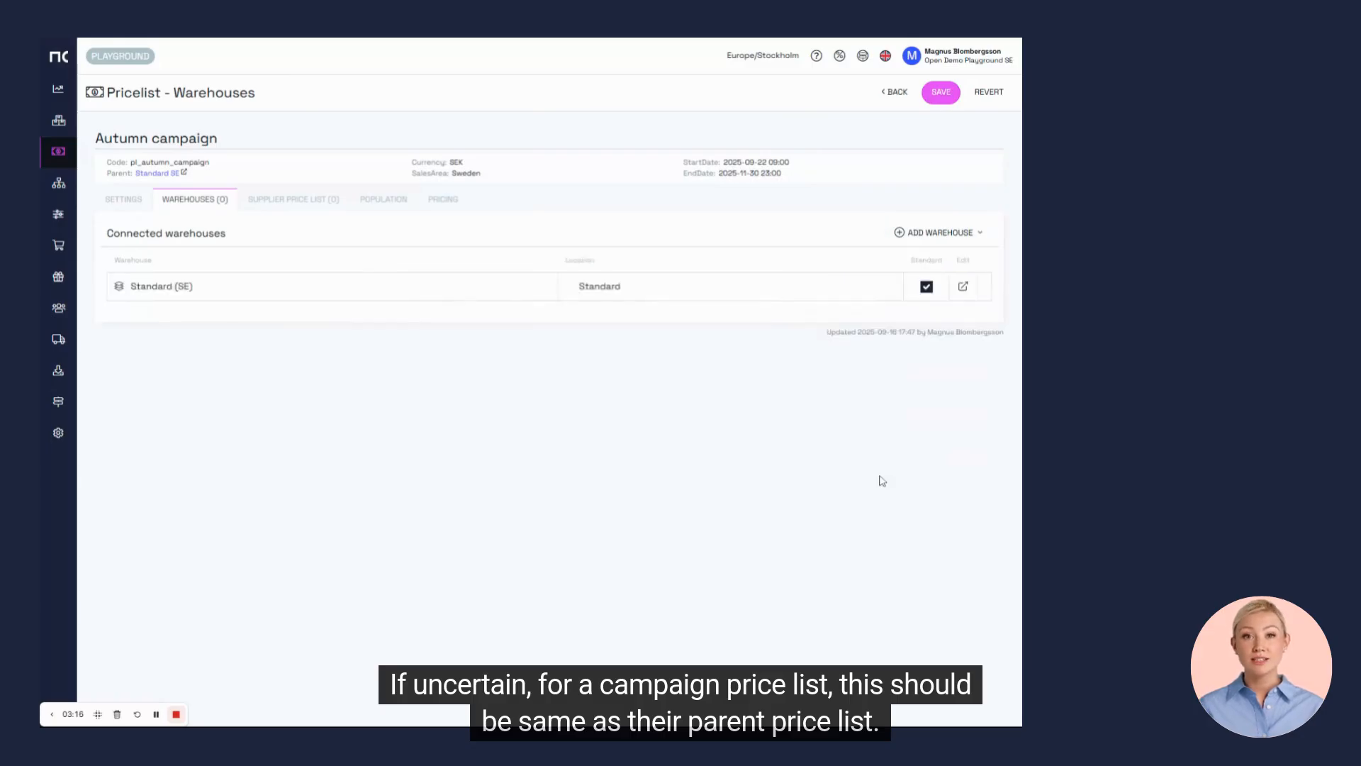
Save the warehouse connection and bring up the Autumn campaign's population settings with its population type.
{"action": "left_click", "coordinate": [941, 95]}
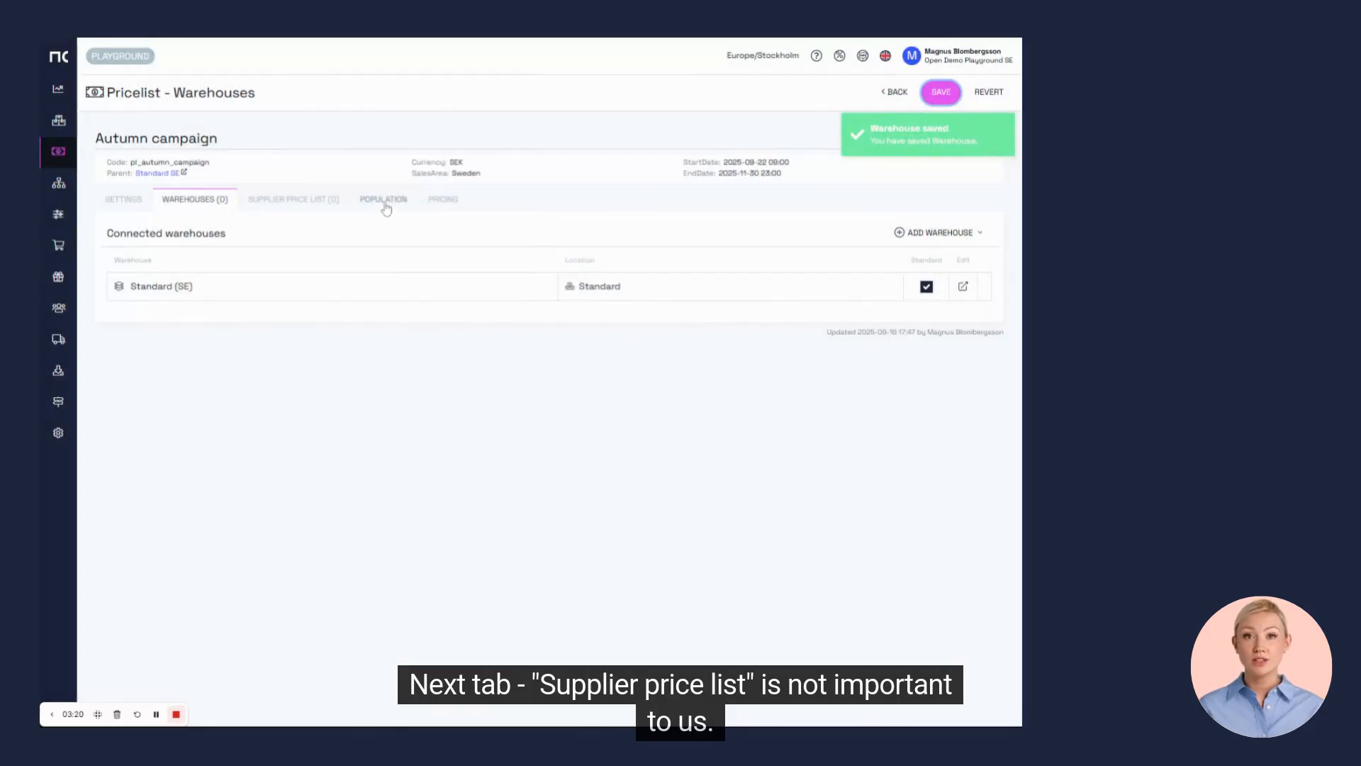
{"action": "left_click", "coordinate": [385, 204]}
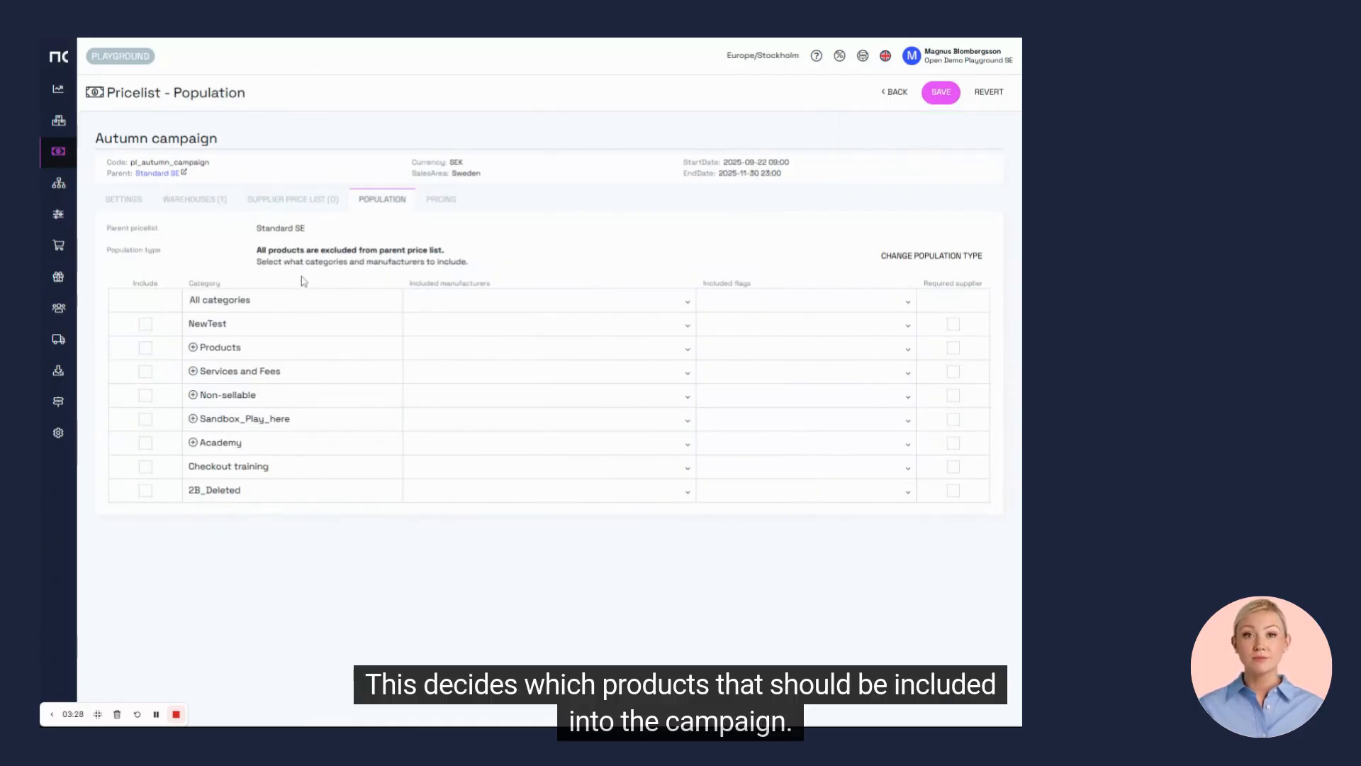
{"action": "left_click_drag", "start_coordinate": [107, 250], "coordinate": [170, 262]}
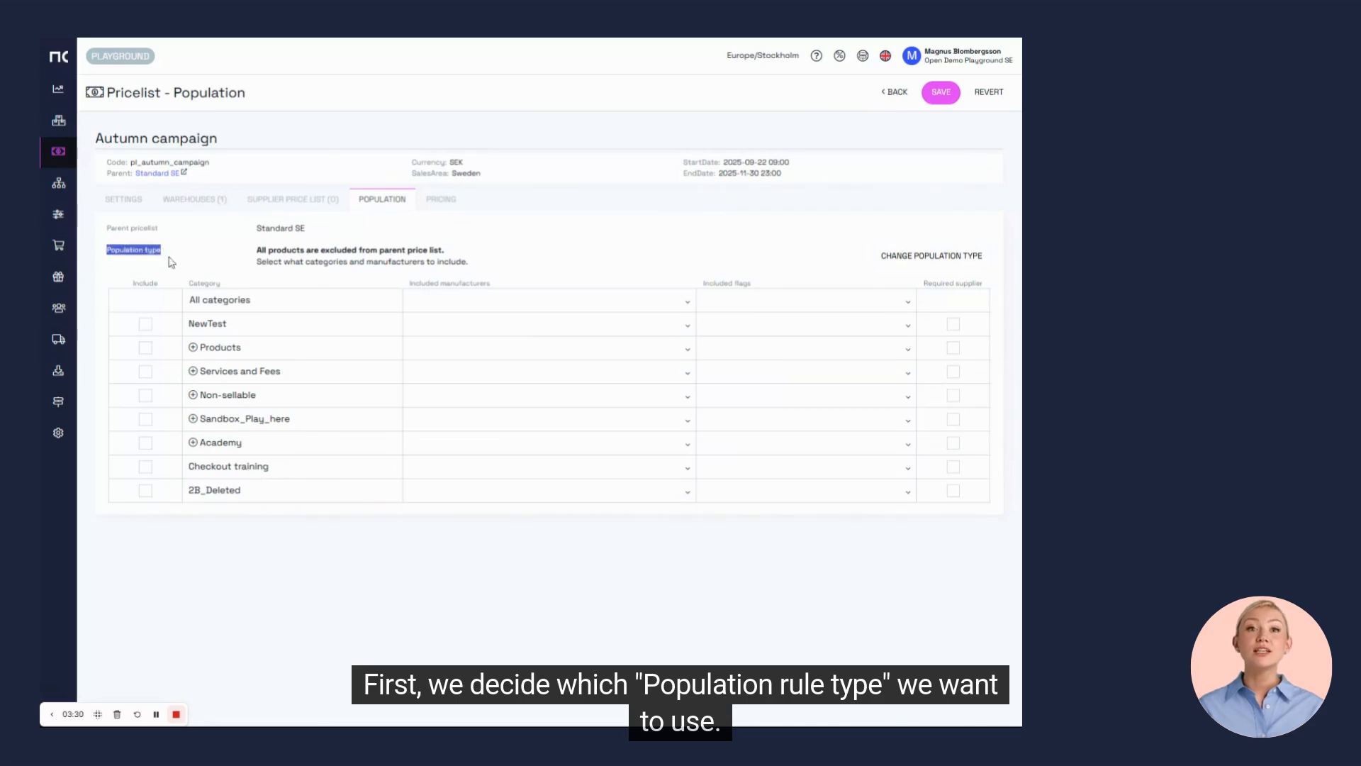
{"action": "left_click_drag", "start_coordinate": [257, 251], "coordinate": [445, 253]}
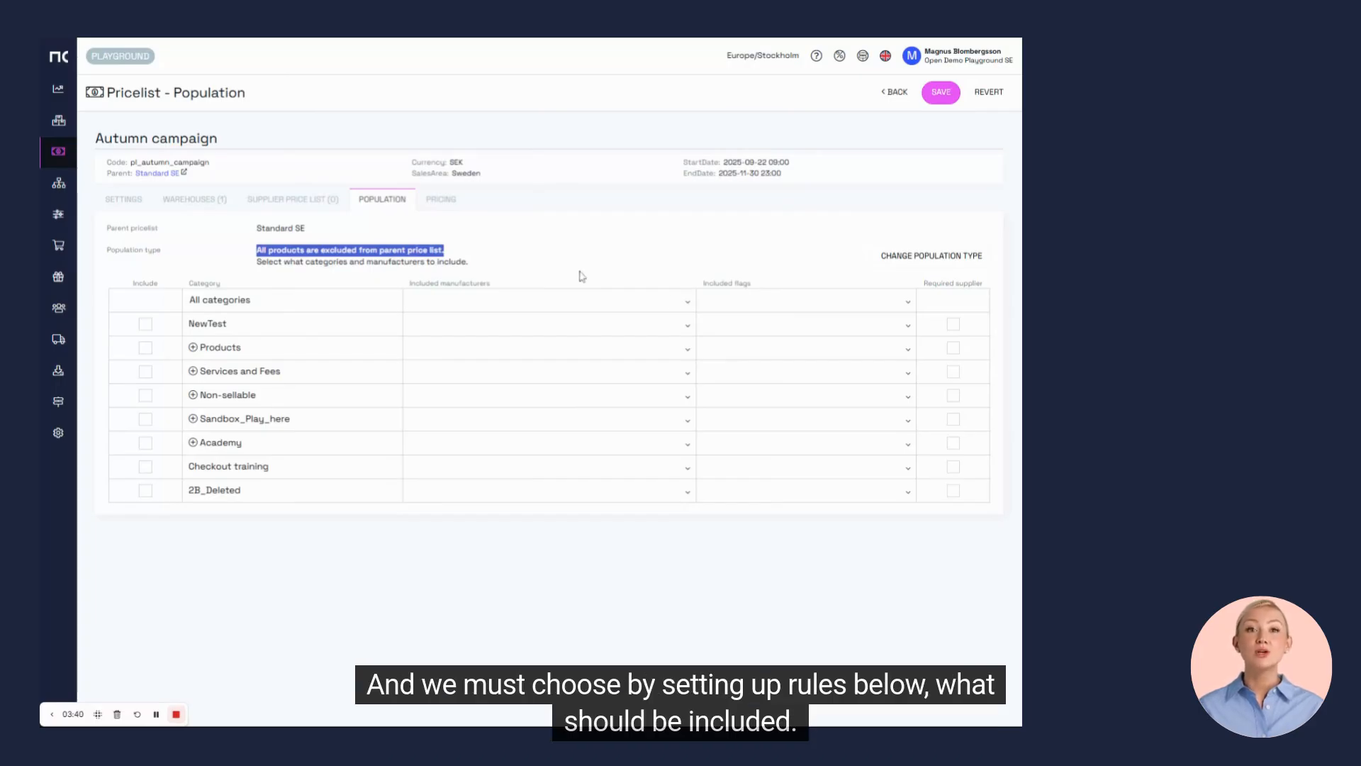
{"action": "left_click", "coordinate": [801, 271]}
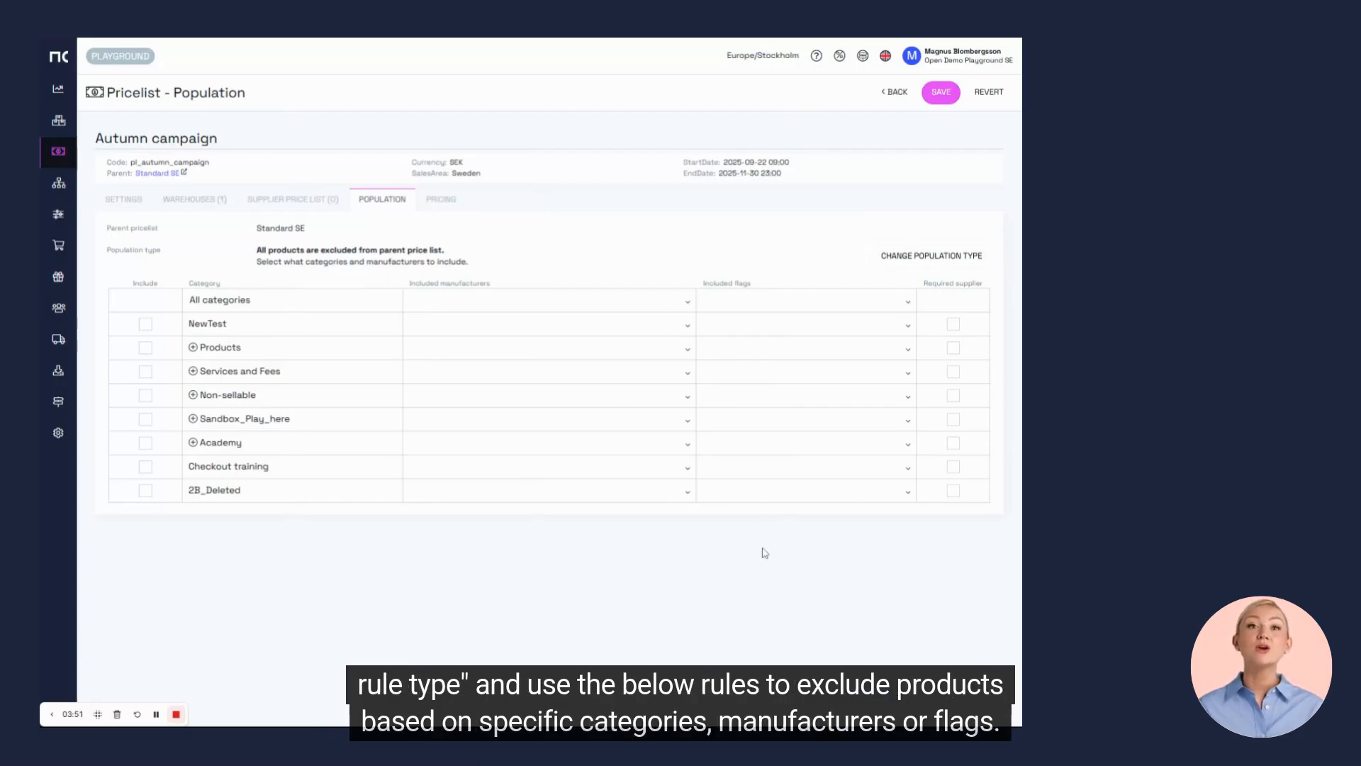
Include products flagged Seasonal campaign and Demo Campaign across all categories.
{"action": "left_click", "coordinate": [782, 311]}
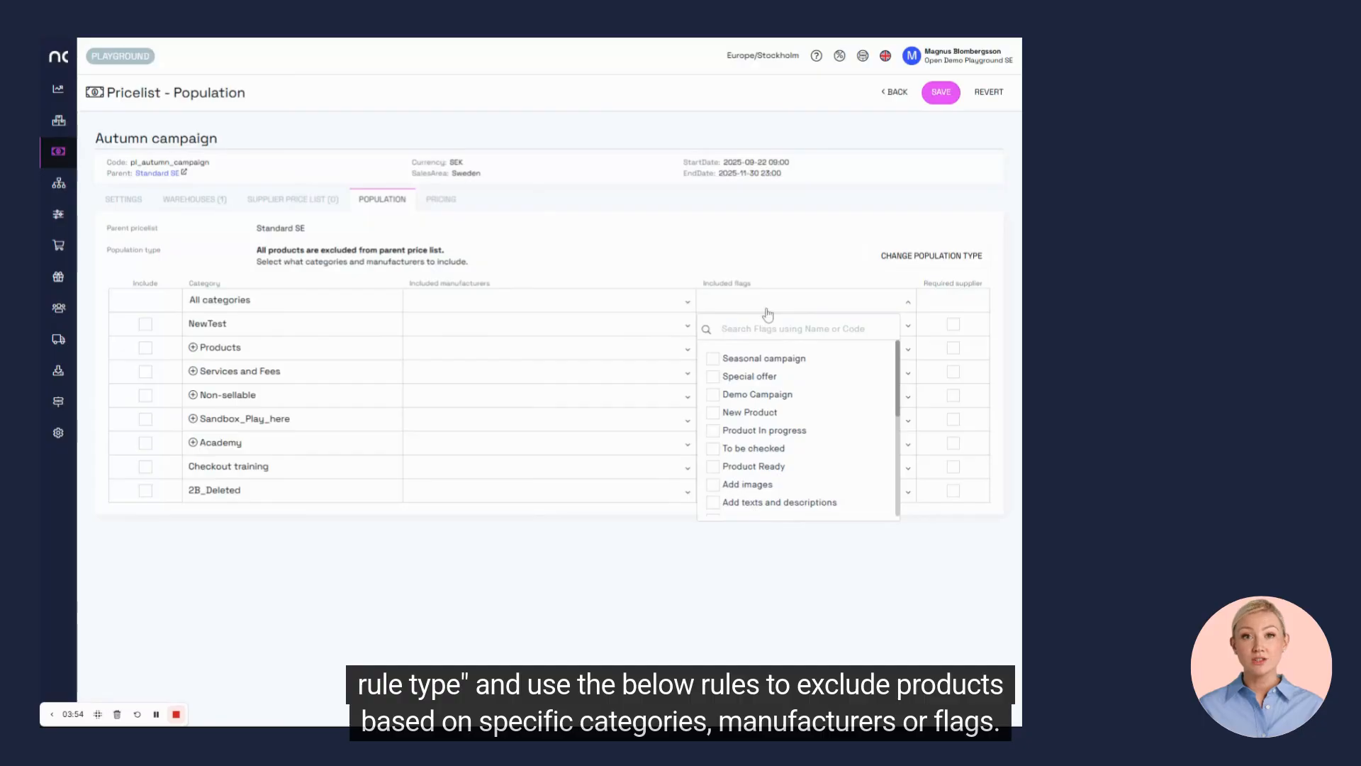
{"action": "left_click", "coordinate": [713, 359]}
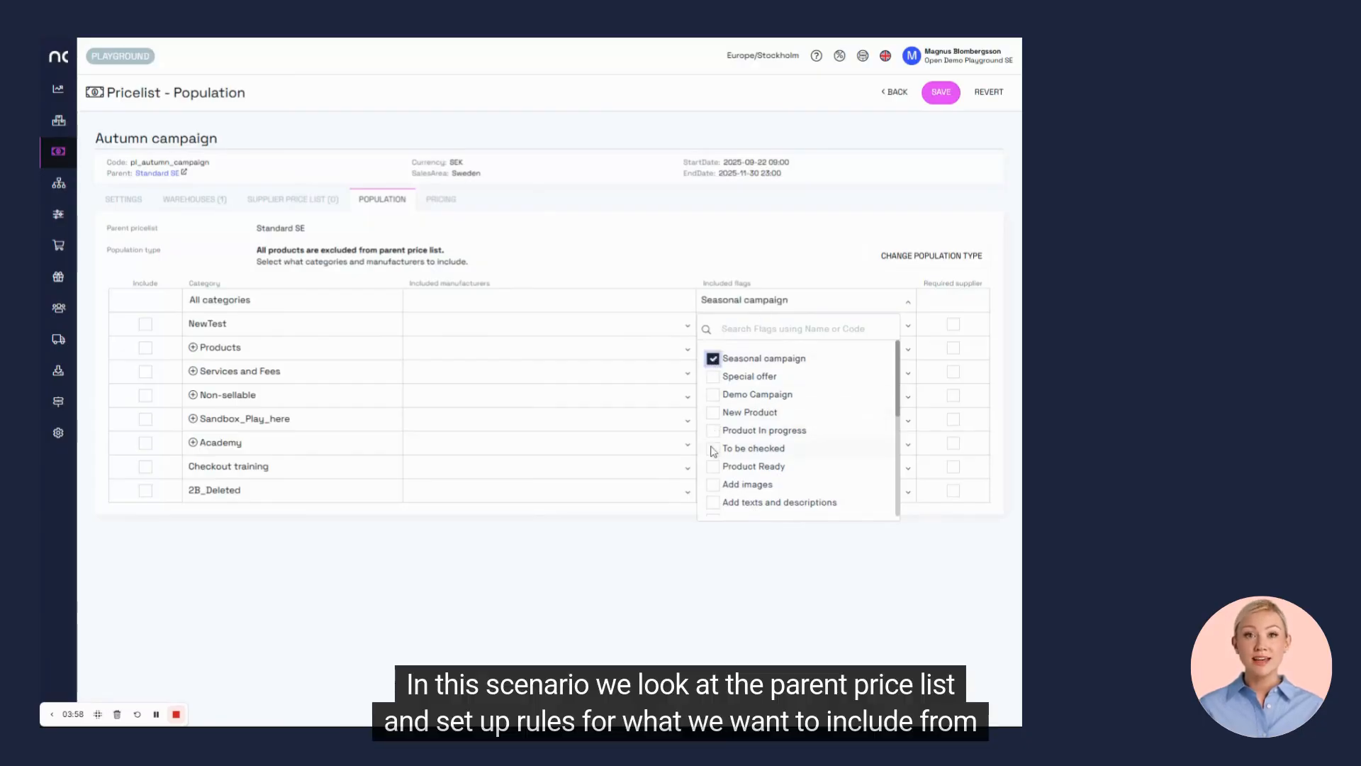
{"action": "left_click", "coordinate": [713, 395]}
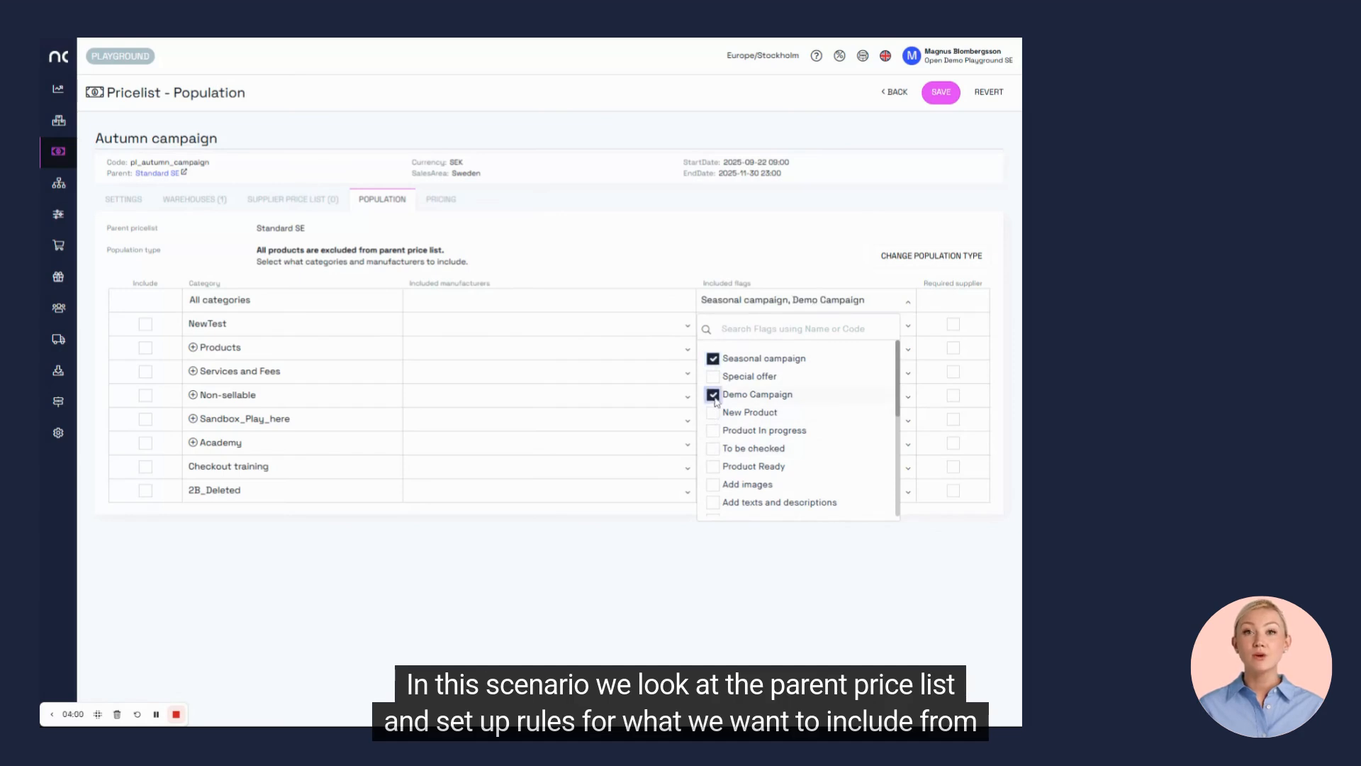
{"action": "left_click", "coordinate": [739, 257]}
Include the whole Pants and Shirts categories found under Products, Clothes.
{"action": "left_click", "coordinate": [193, 348]}
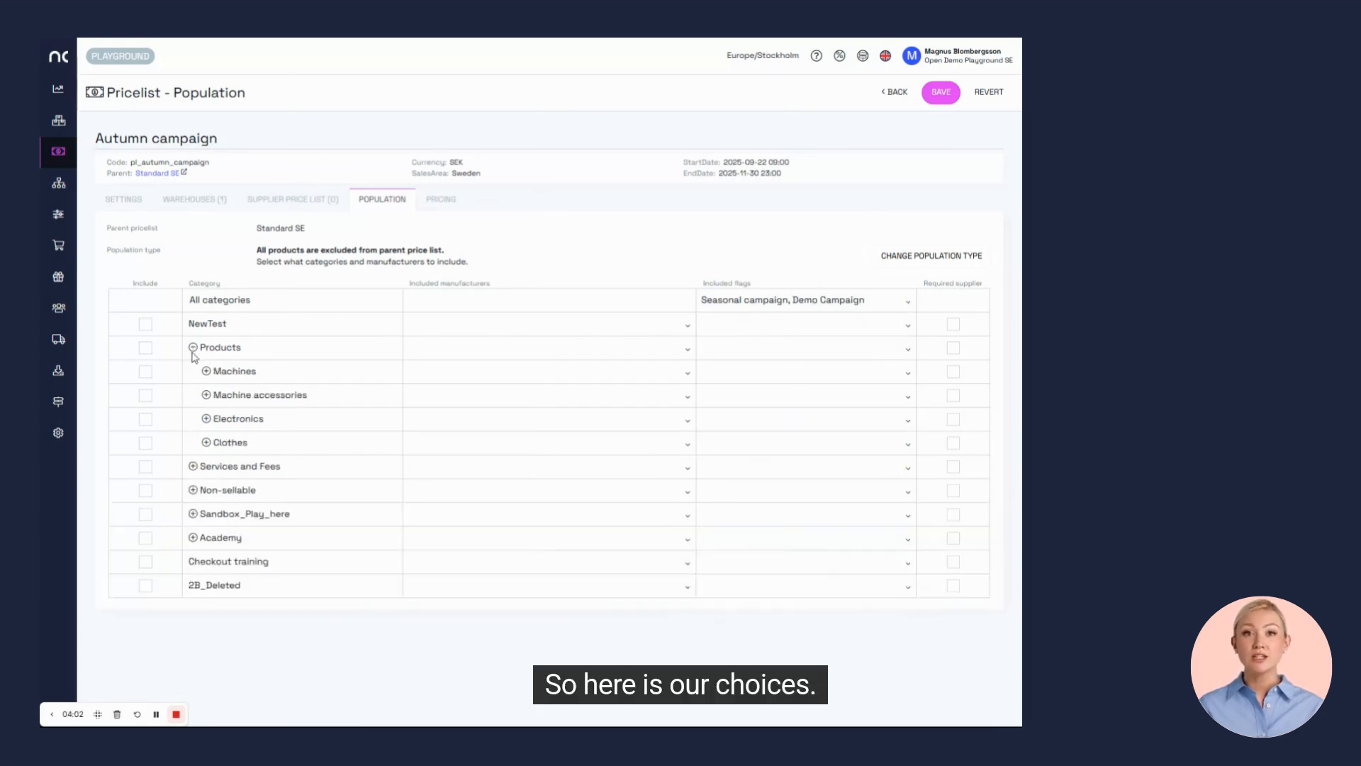
{"action": "left_click", "coordinate": [205, 444]}
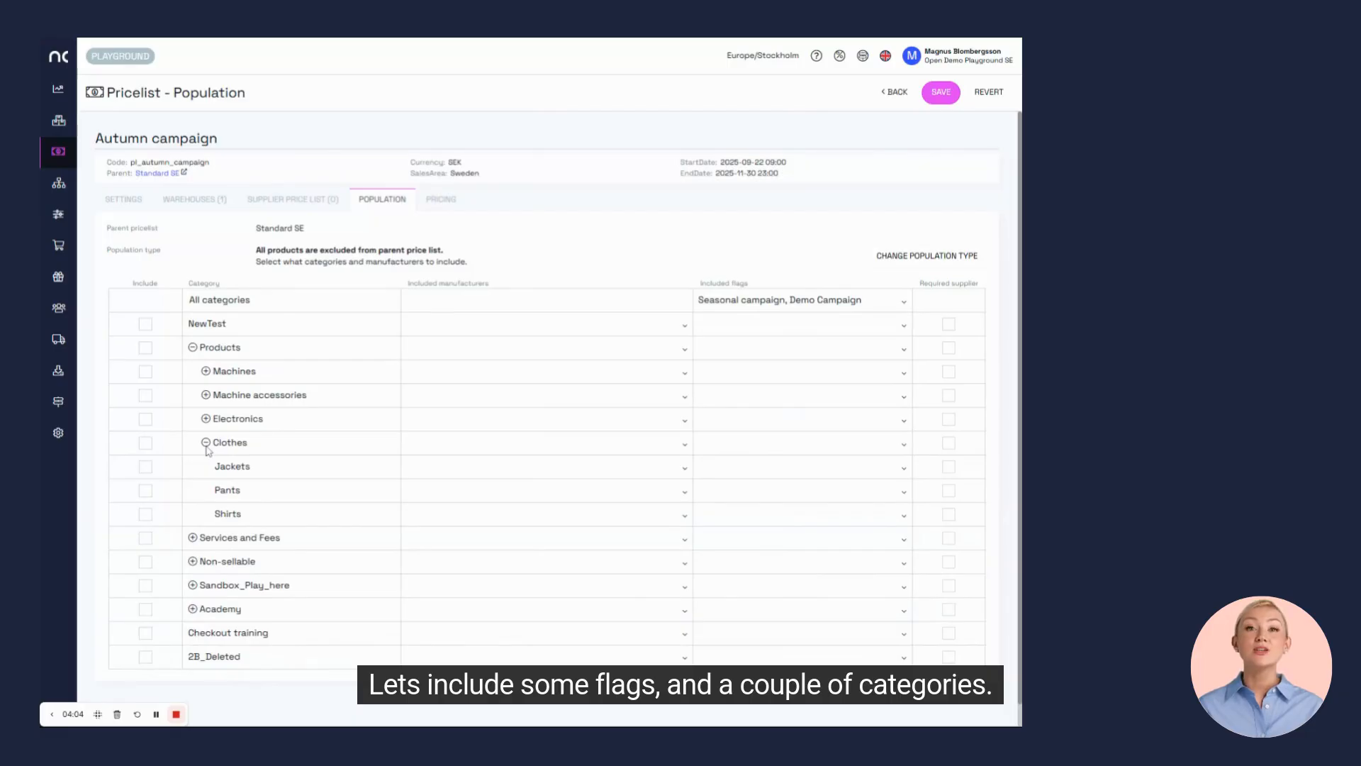
{"action": "left_click", "coordinate": [146, 490]}
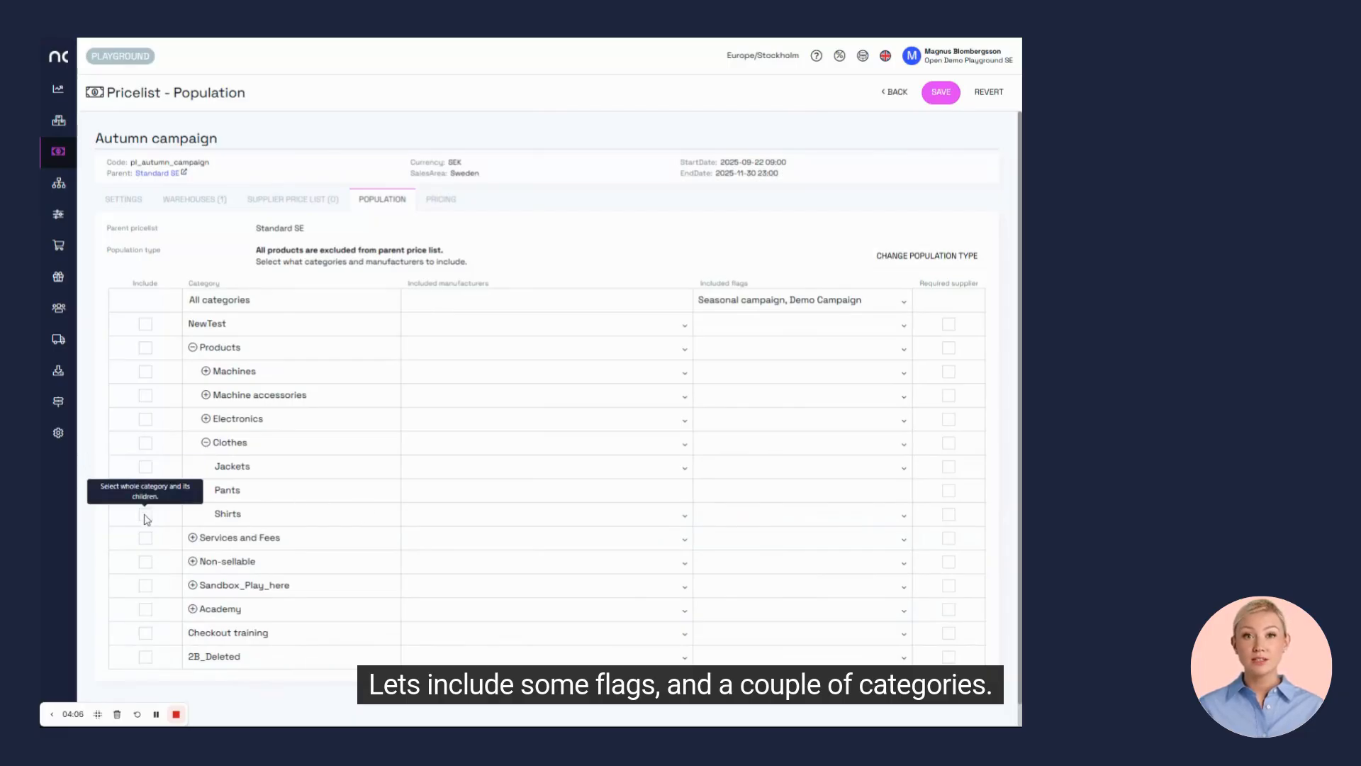
{"action": "left_click", "coordinate": [145, 514]}
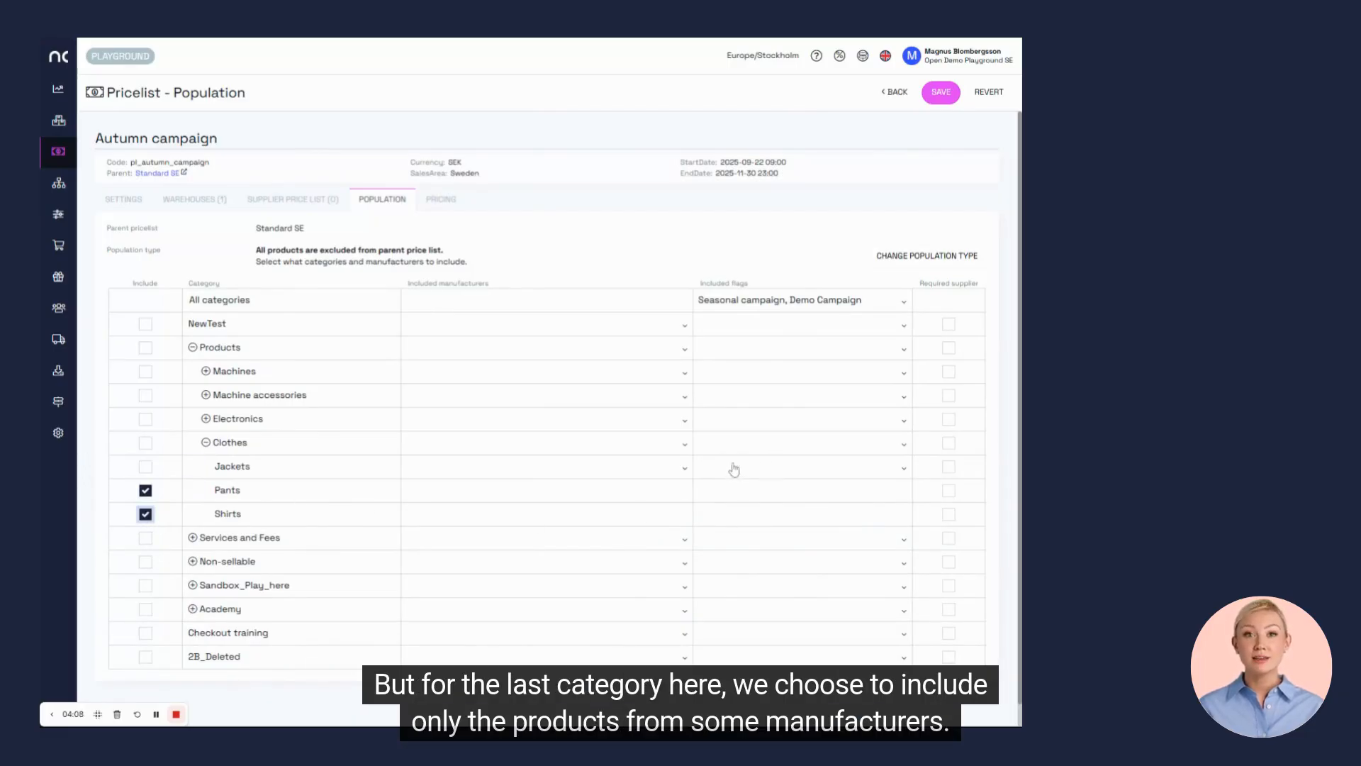
Limit the included products in the Jackets category to the manufacturer Blåkläder and save the population.
{"action": "left_click", "coordinate": [645, 471]}
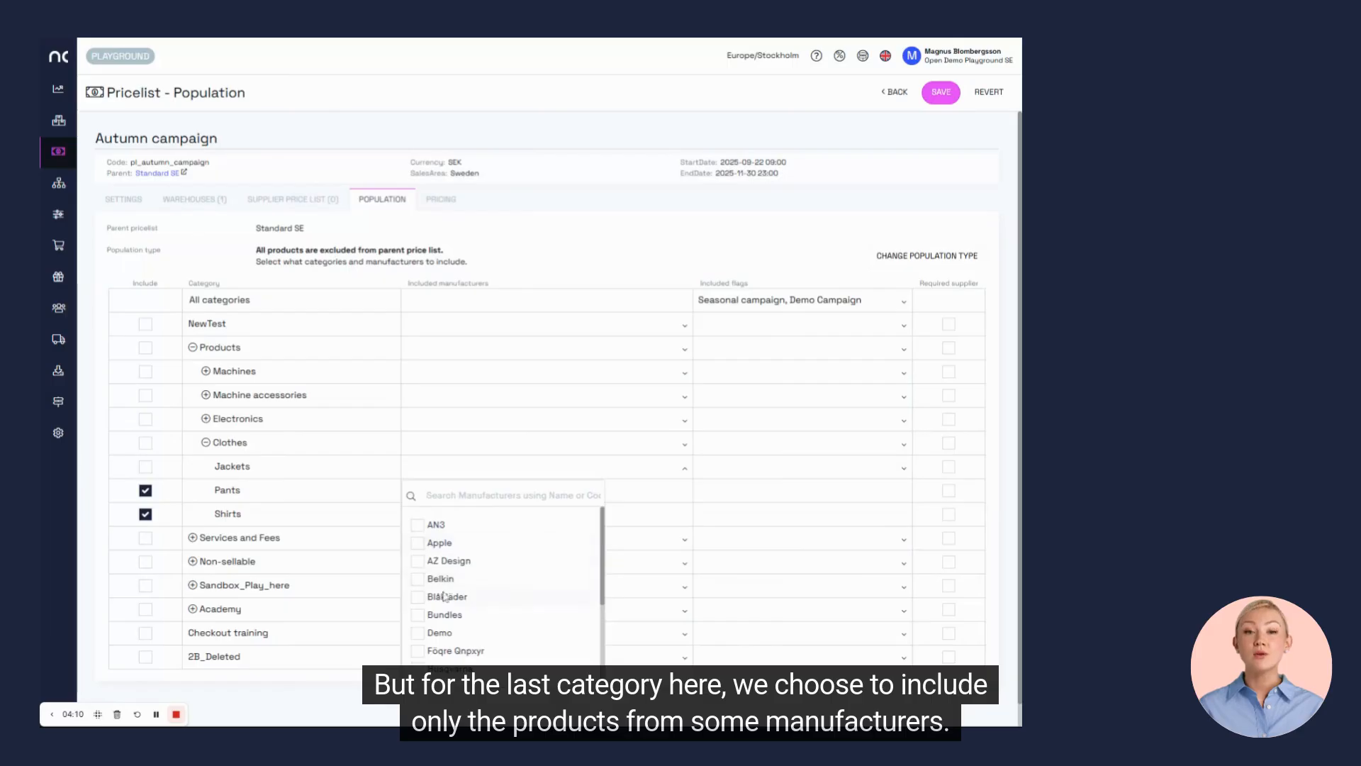
{"action": "left_click", "coordinate": [418, 598]}
{"action": "left_click", "coordinate": [634, 241]}
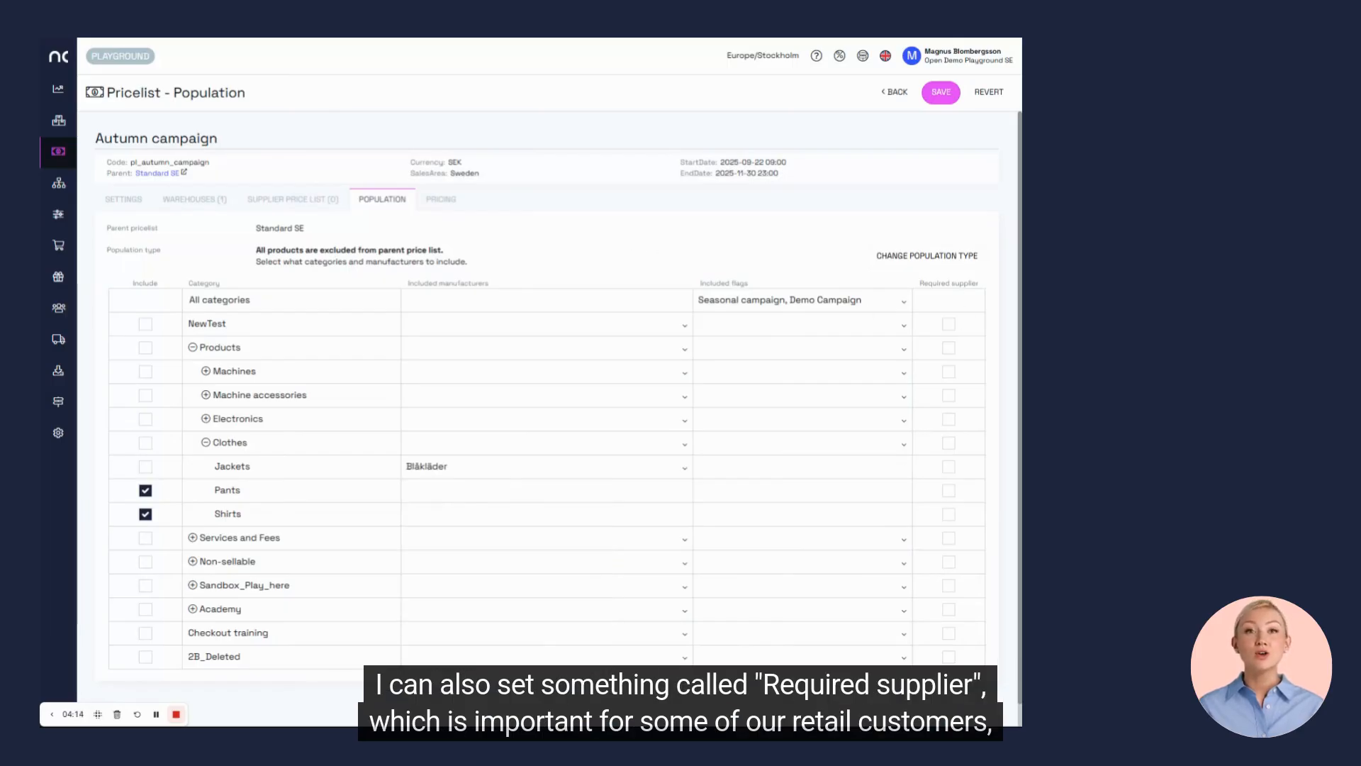
{"action": "left_click_drag", "start_coordinate": [920, 283], "coordinate": [1011, 293]}
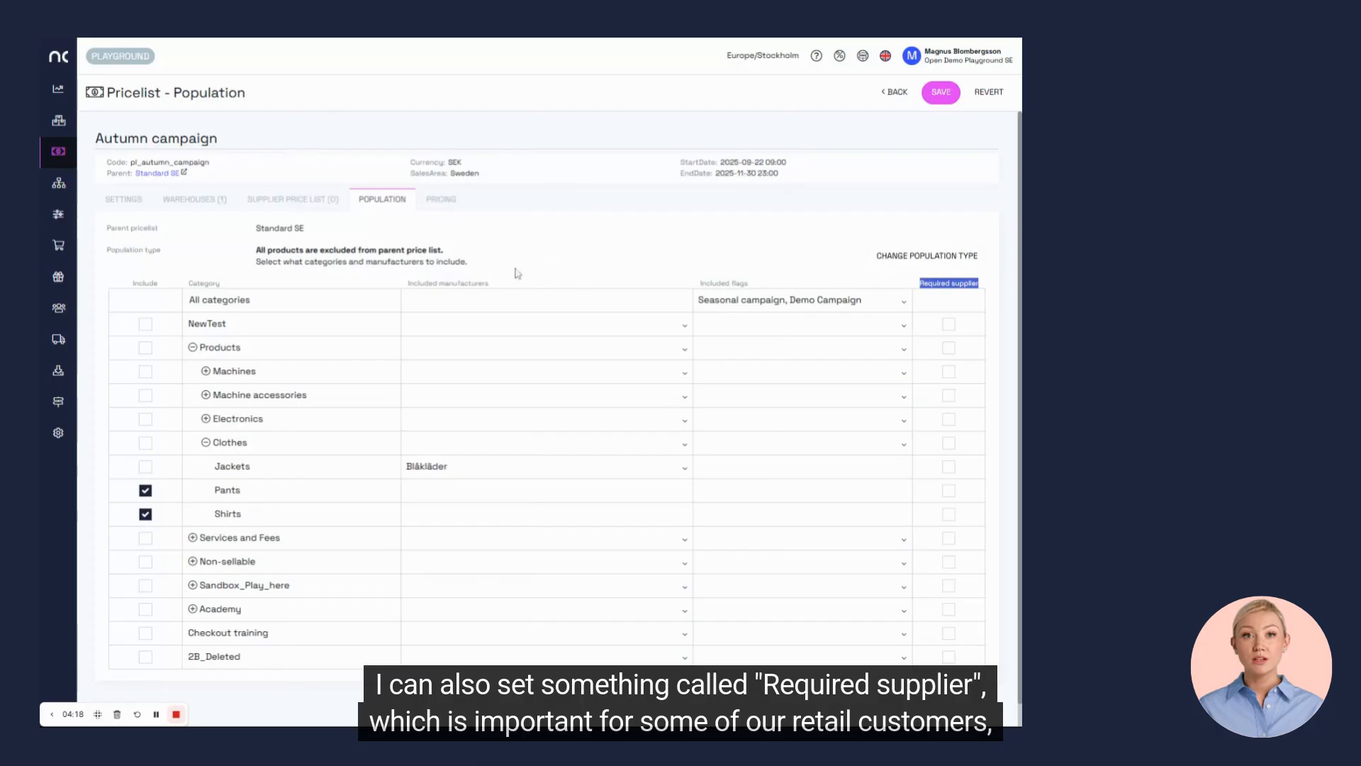
{"action": "left_click", "coordinate": [602, 239]}
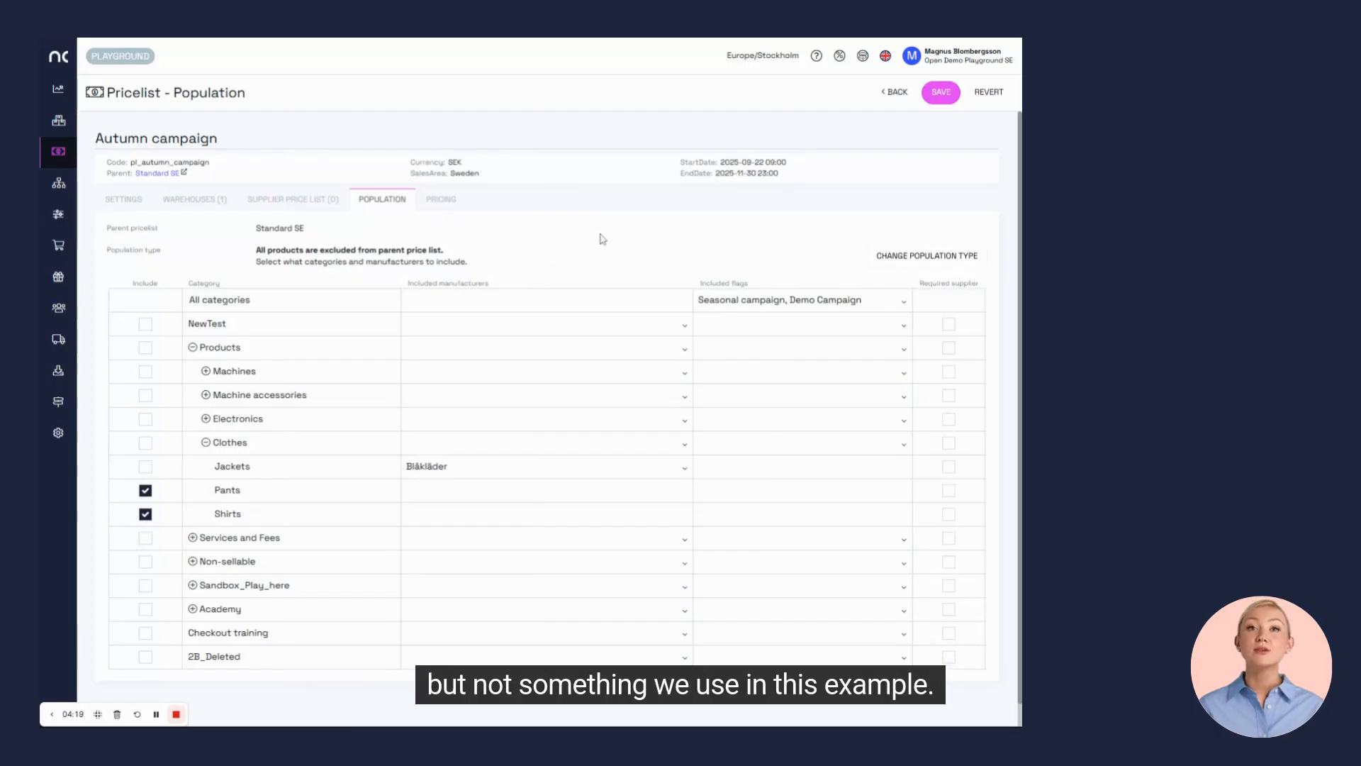
{"action": "left_click", "coordinate": [941, 95]}
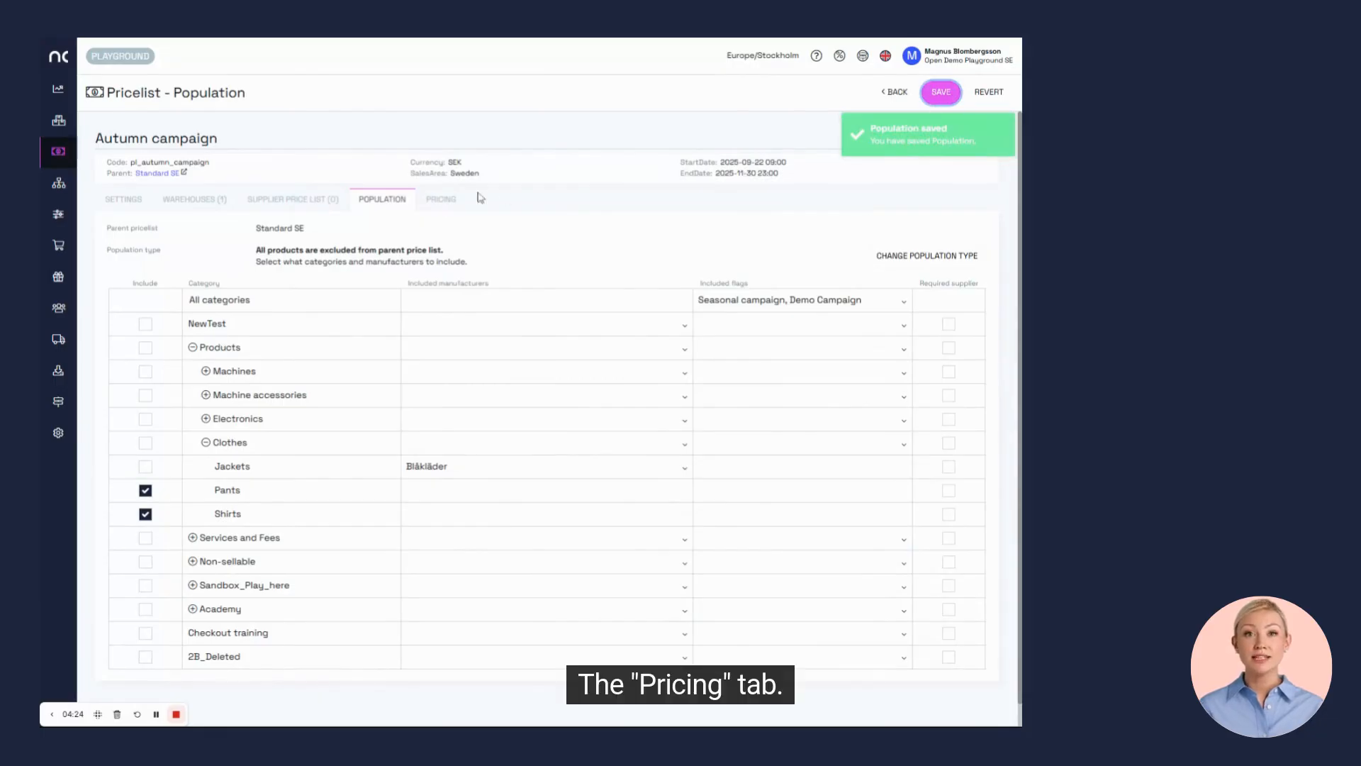
Add a new pricing rule to the Autumn campaign for the category Products - Clothes - Shirts.
{"action": "left_click", "coordinate": [442, 201]}
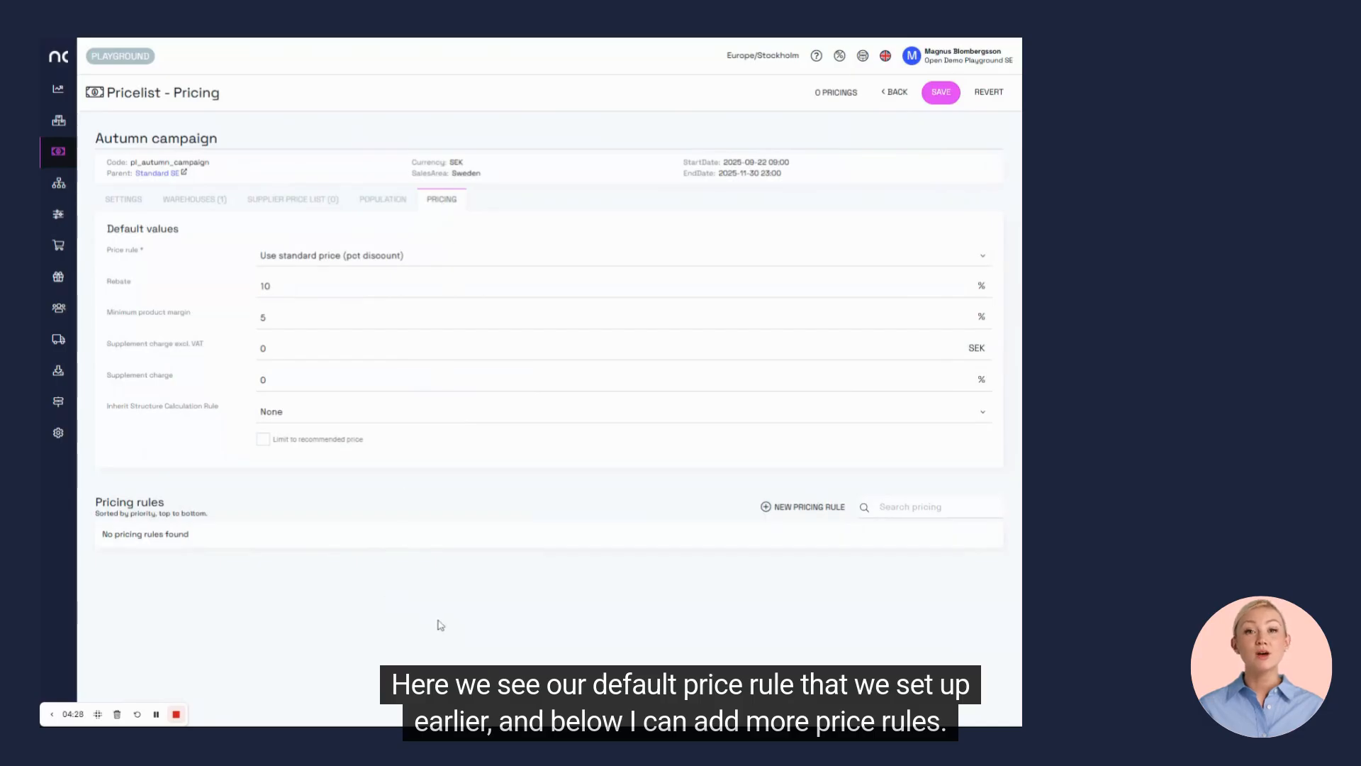
{"action": "left_click", "coordinate": [821, 509]}
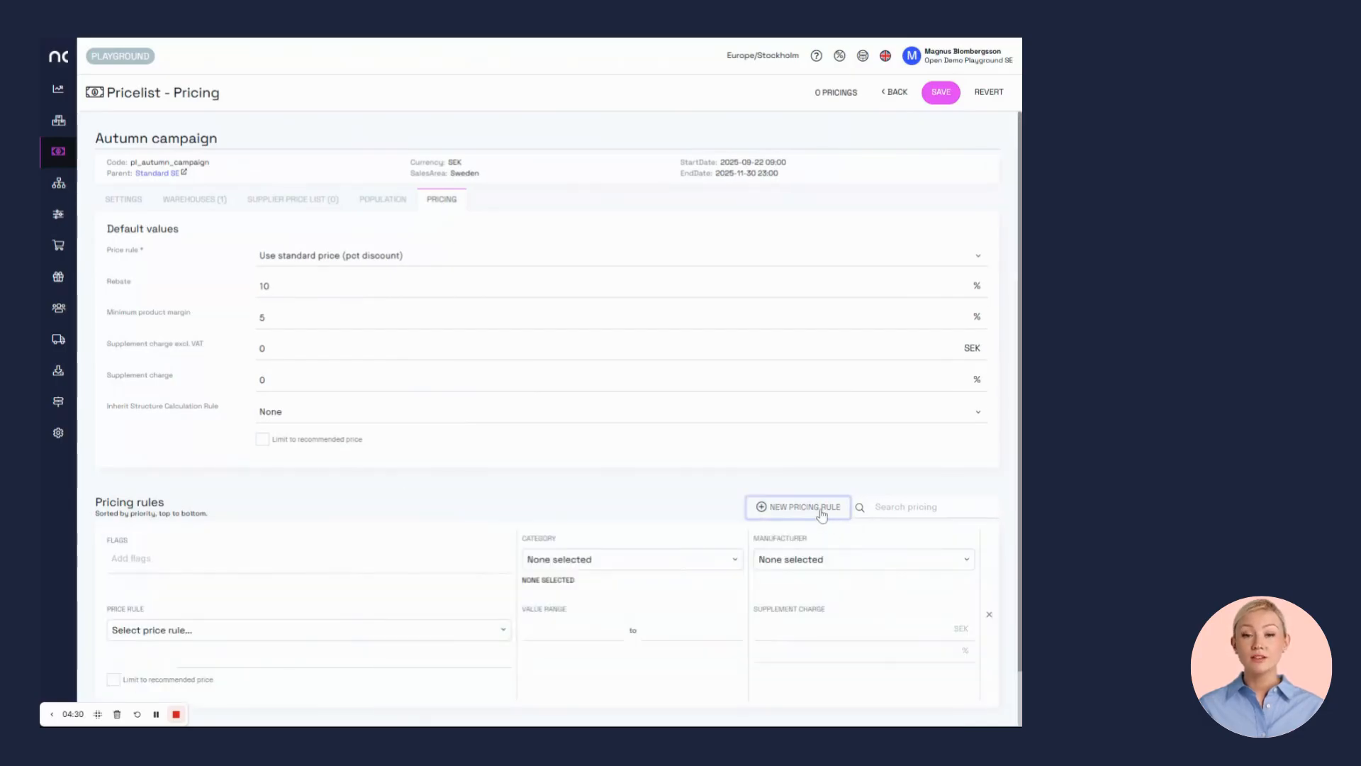
{"action": "left_click", "coordinate": [660, 560]}
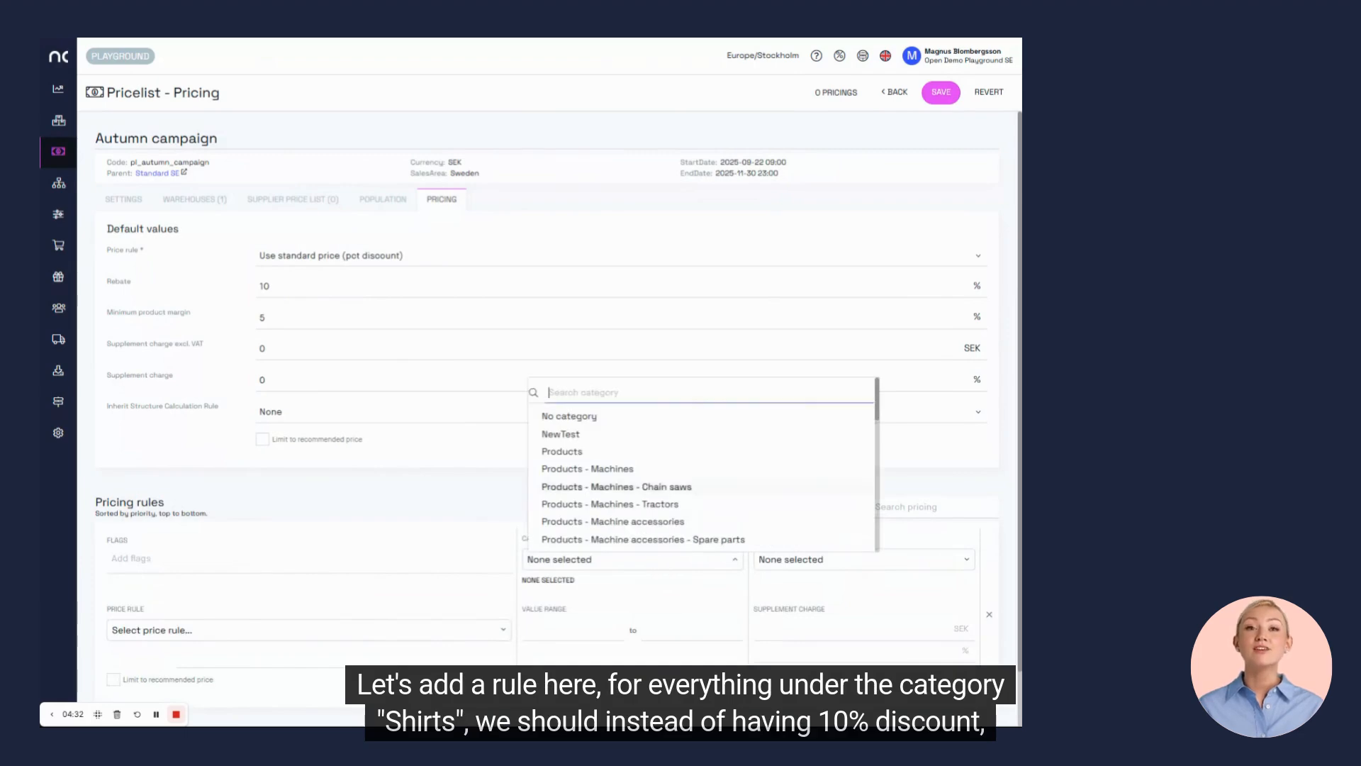
{"action": "scroll", "coordinate": [638, 482], "scroll_direction": "down", "scroll_amount": 3}
{"action": "scroll", "coordinate": [661, 491], "scroll_direction": "down", "scroll_amount": 3}
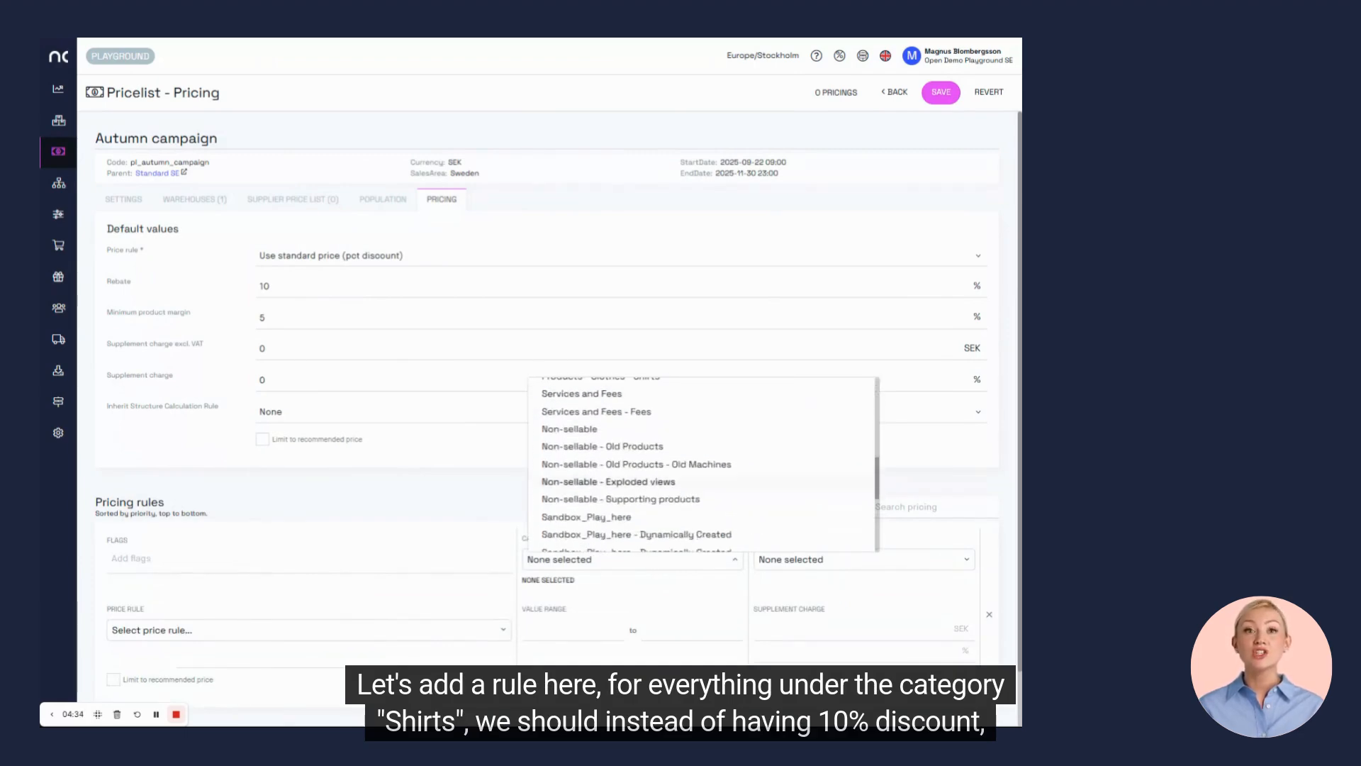
{"action": "scroll", "coordinate": [609, 482], "scroll_direction": "up", "scroll_amount": 3}
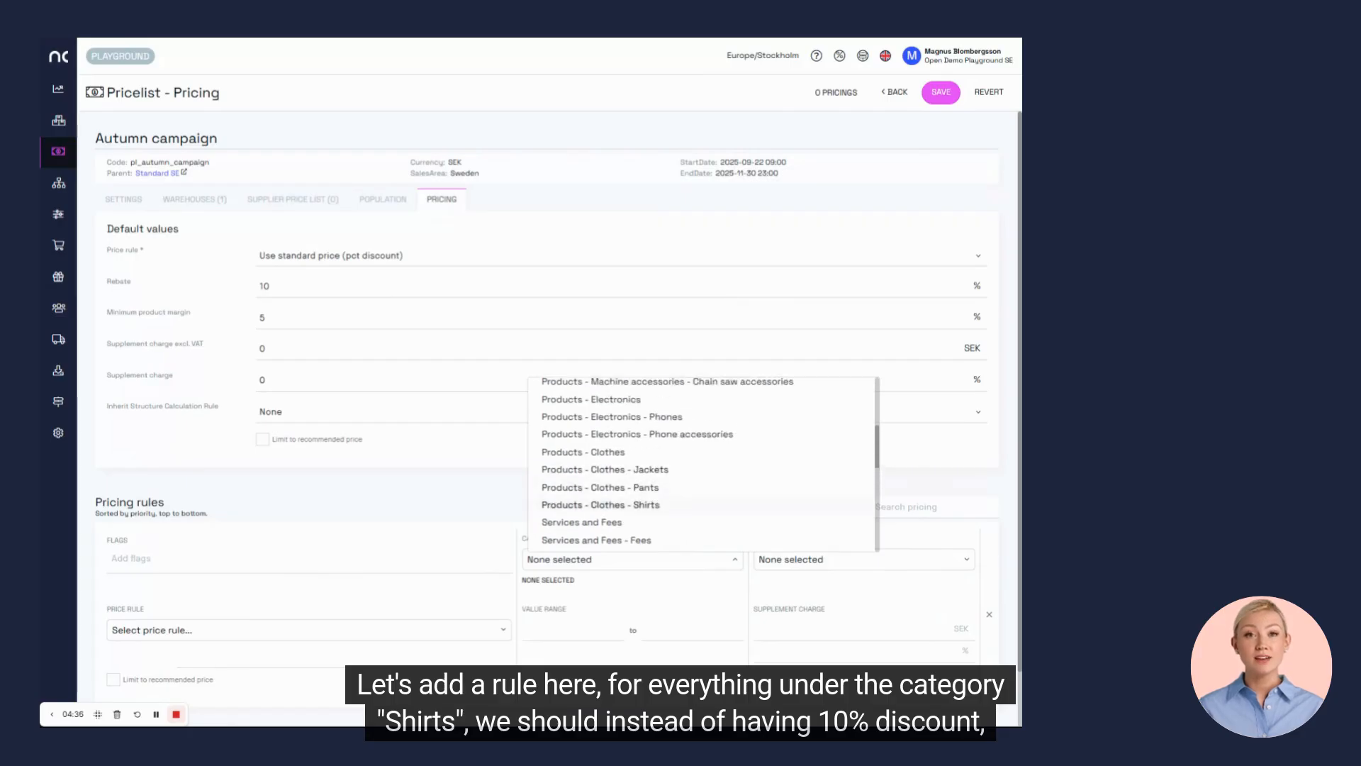
{"action": "left_click", "coordinate": [600, 505]}
Set the Shirts pricing rule to "Use standard price (pct discount)" with a 20% rebate.
{"action": "left_click", "coordinate": [213, 629]}
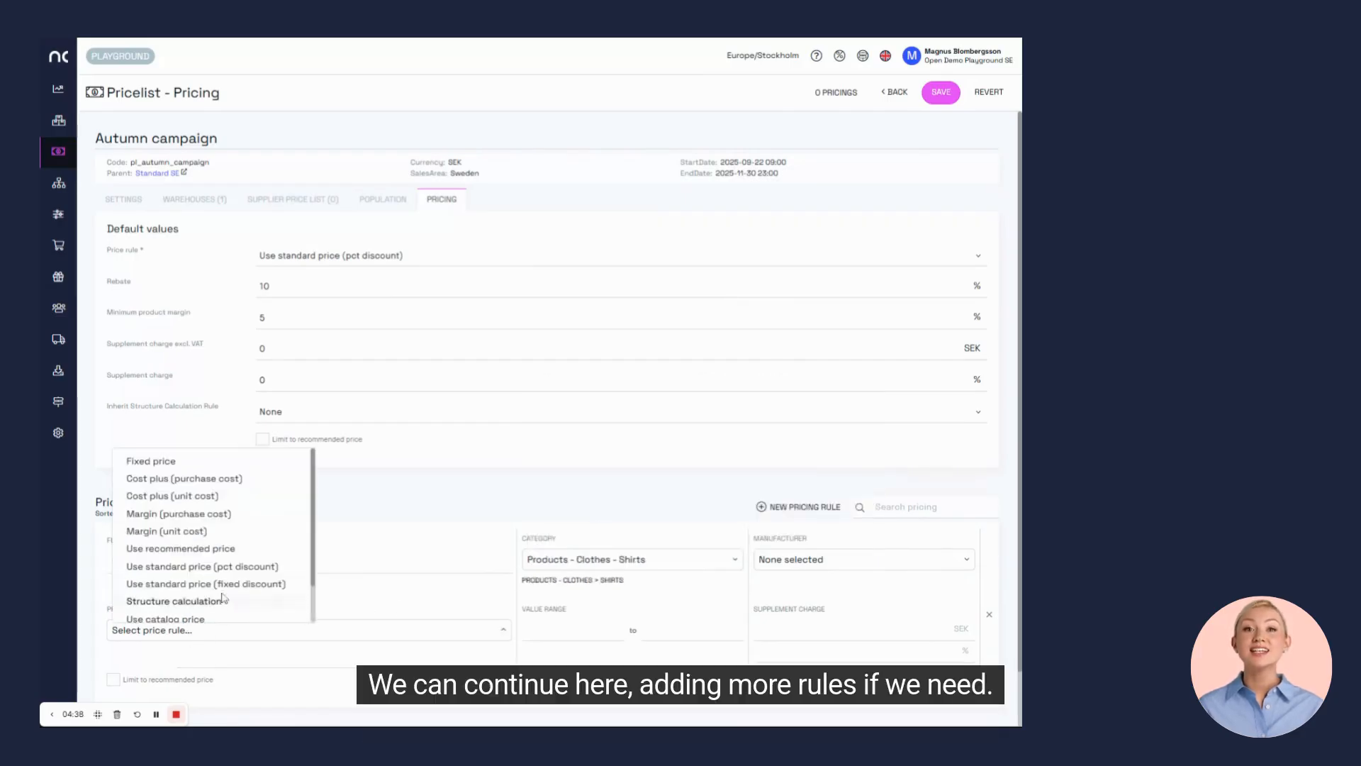
{"action": "left_click", "coordinate": [220, 565]}
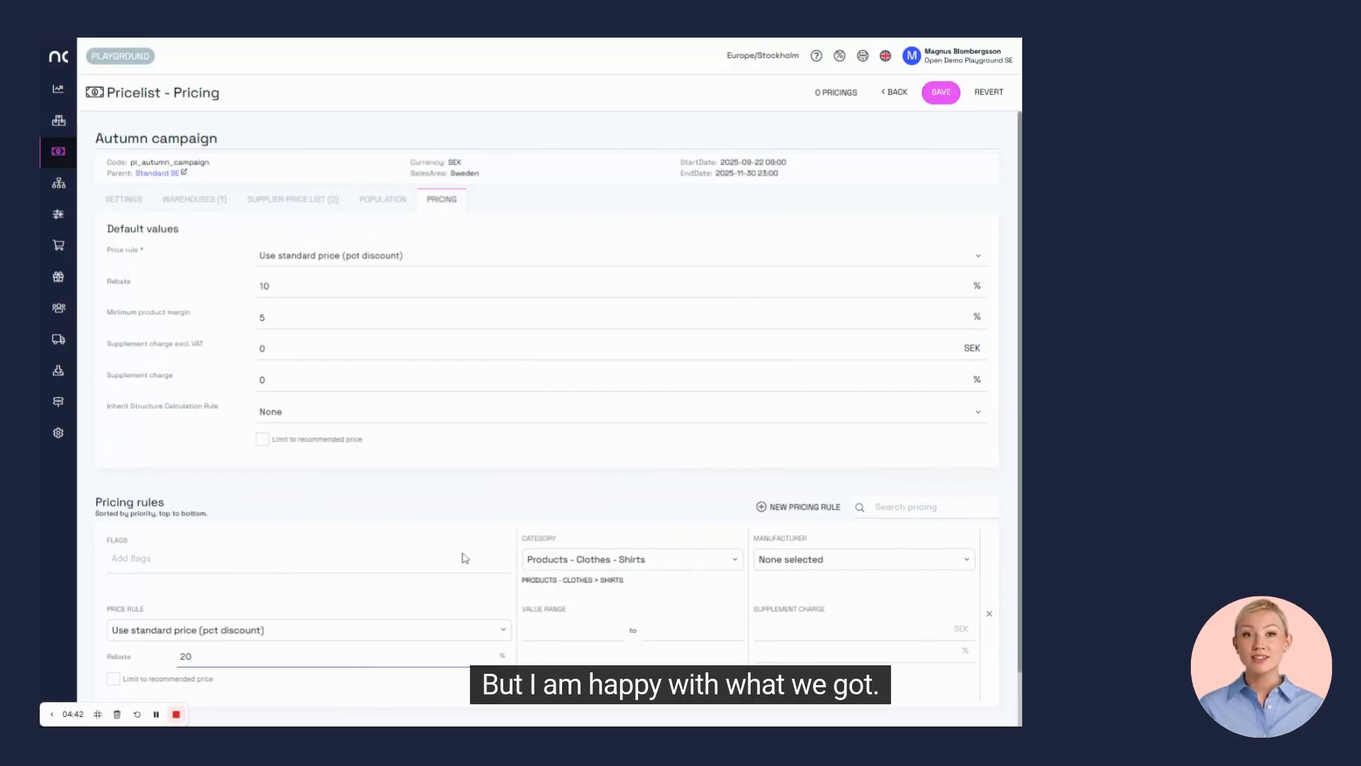
{"action": "left_click", "coordinate": [665, 492]}
Add a second pricing rule for the category Products - Clothes.
{"action": "scroll", "coordinate": [709, 475], "scroll_direction": "down", "scroll_amount": 1}
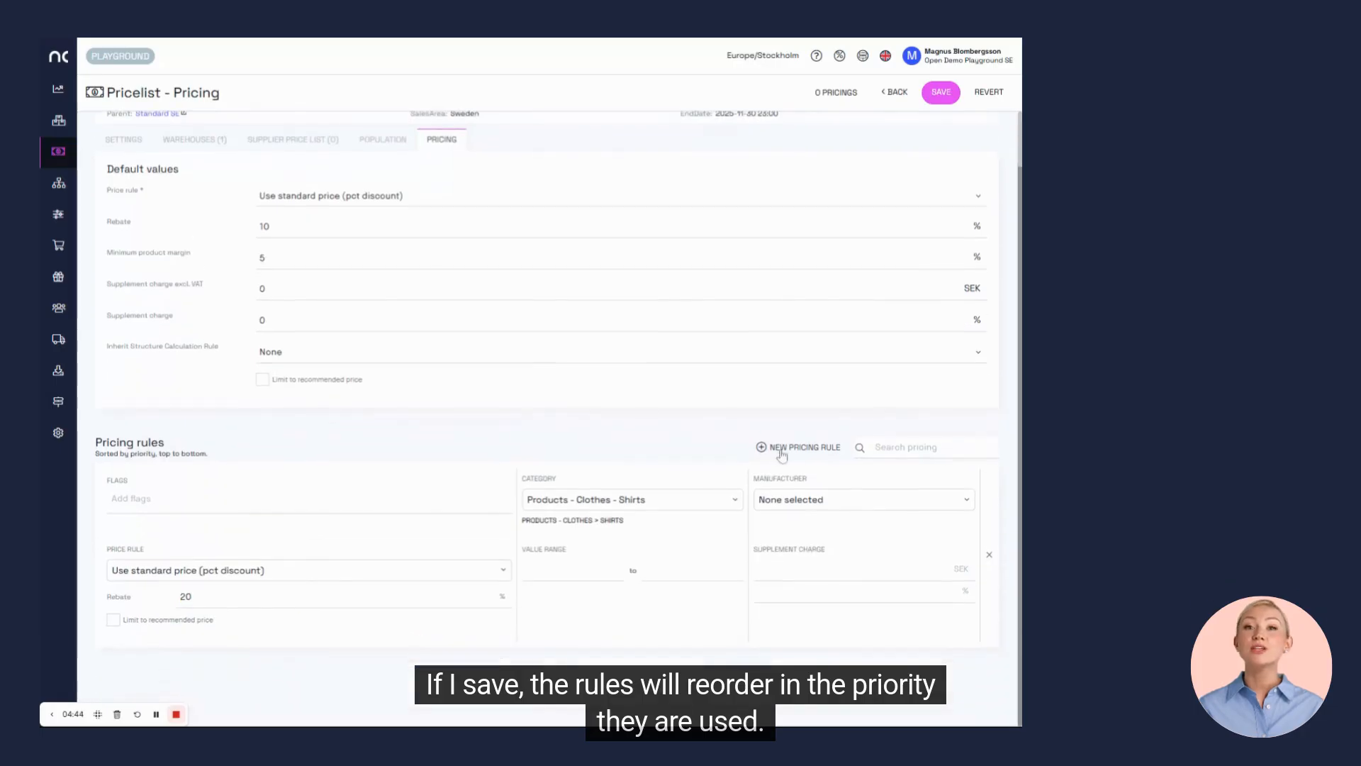
{"action": "left_click", "coordinate": [782, 447]}
{"action": "scroll", "coordinate": [617, 444], "scroll_direction": "down", "scroll_amount": 3}
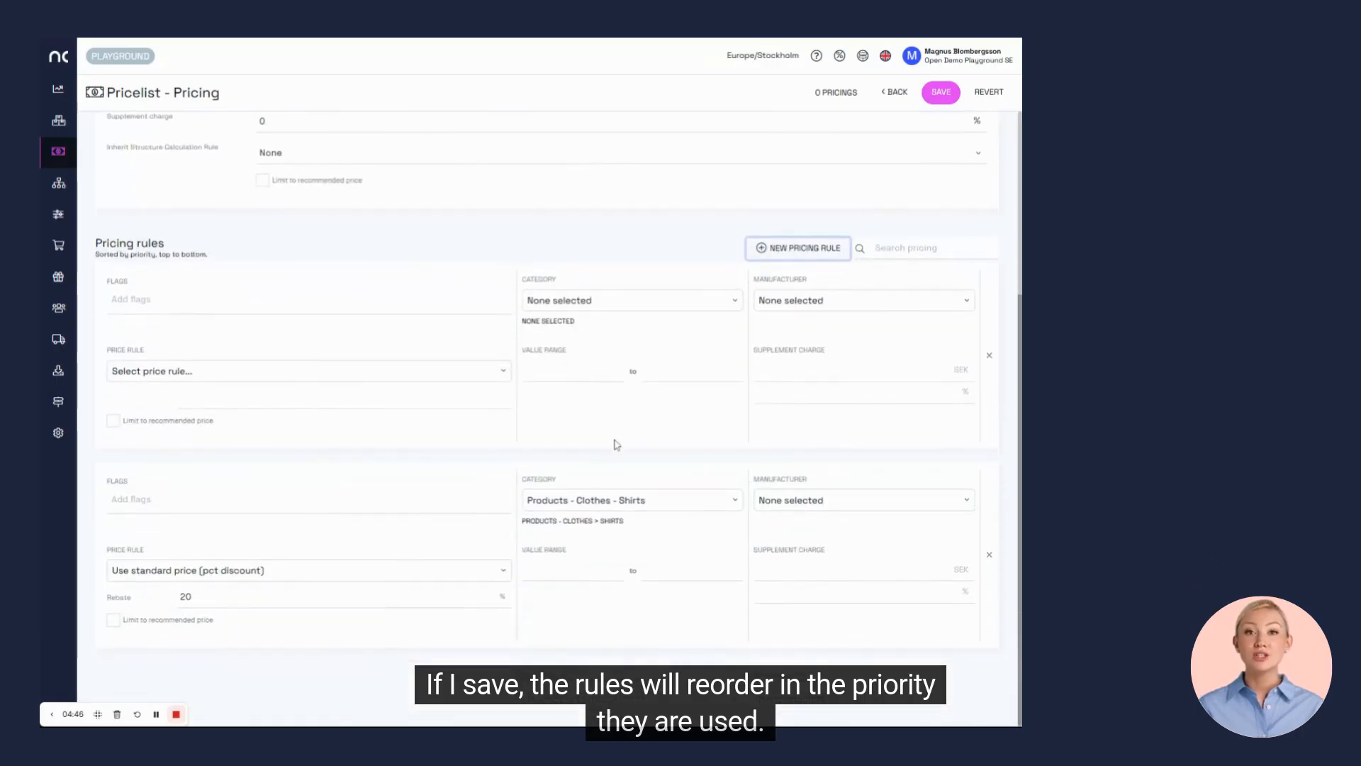
{"action": "left_click", "coordinate": [592, 300]}
{"action": "scroll", "coordinate": [638, 383], "scroll_direction": "down", "scroll_amount": 3}
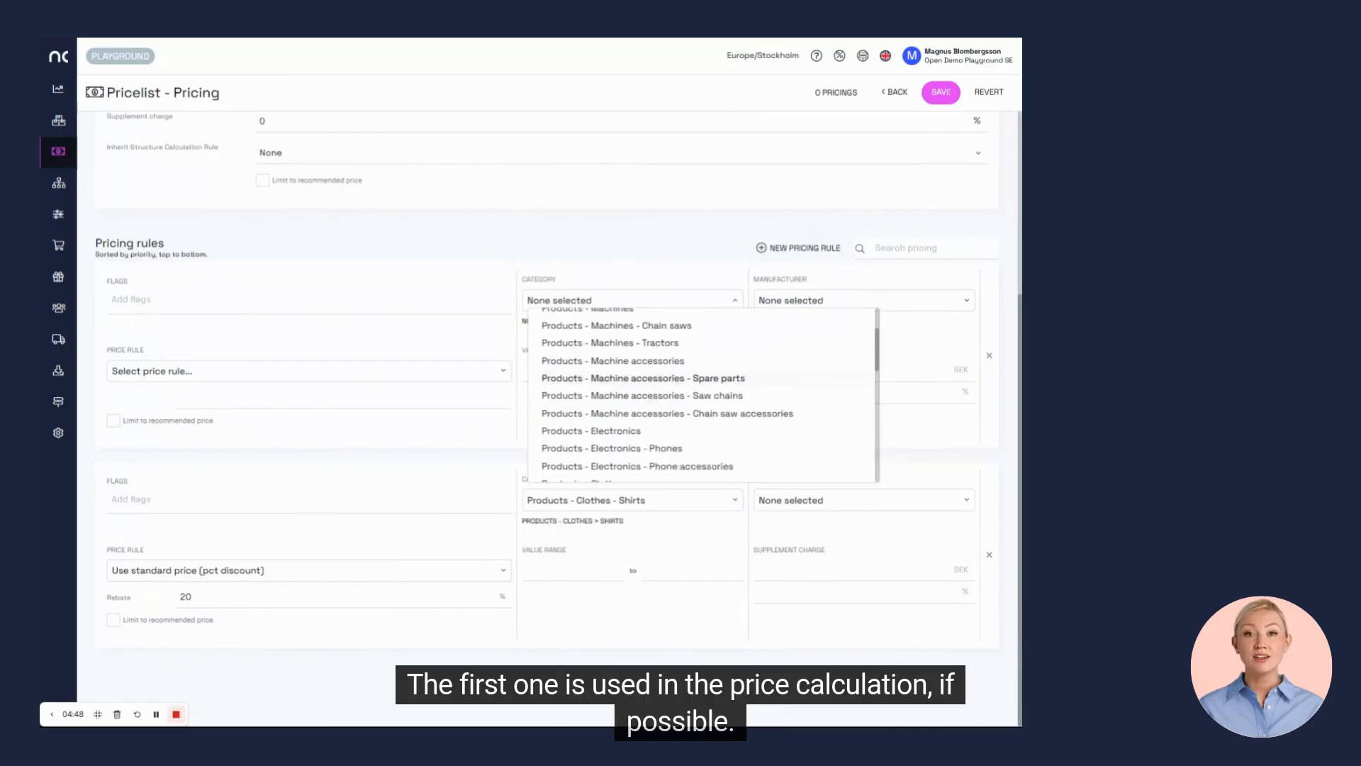
{"action": "scroll", "coordinate": [638, 390], "scroll_direction": "down", "scroll_amount": 2}
{"action": "left_click", "coordinate": [609, 383]}
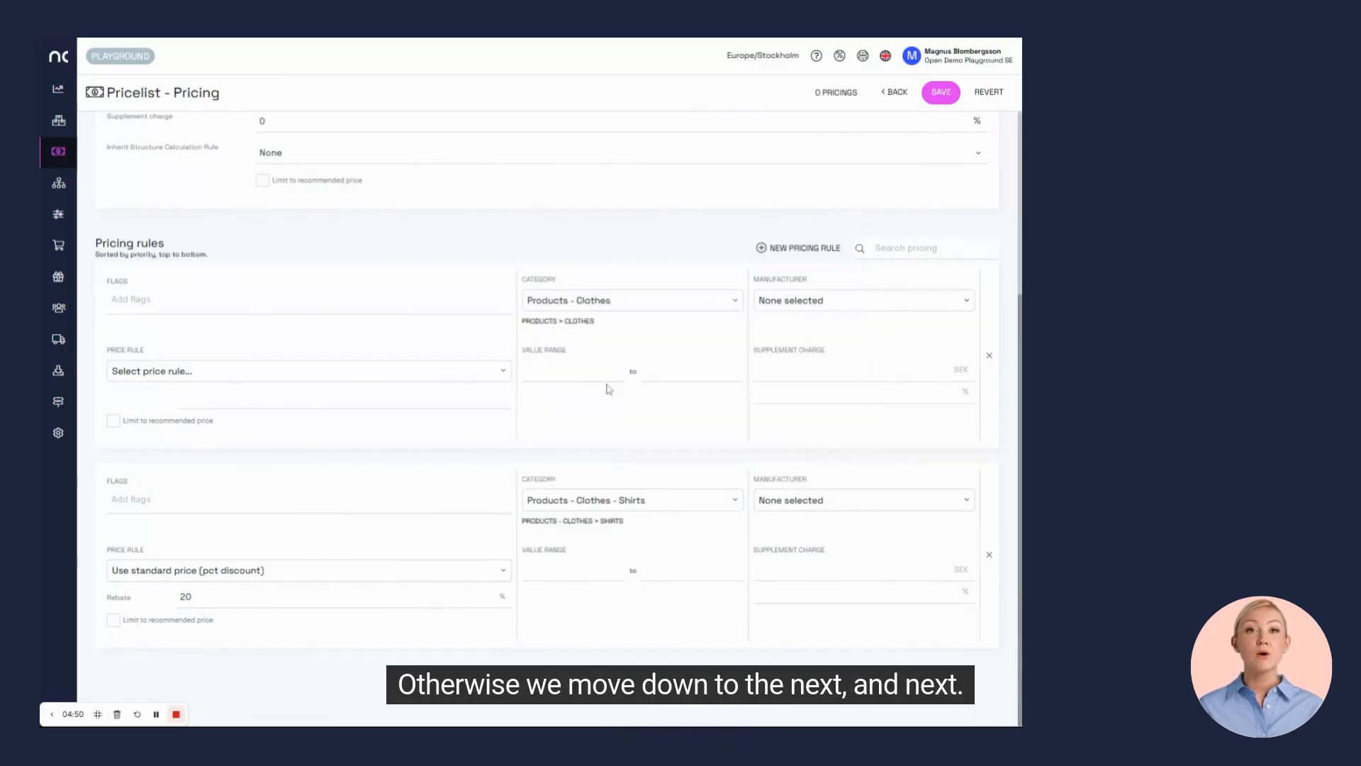
Set the Products - Clothes rule to "Use standard price (pct discount)" with a 12% rebate and save the pricing.
{"action": "left_click", "coordinate": [355, 367]}
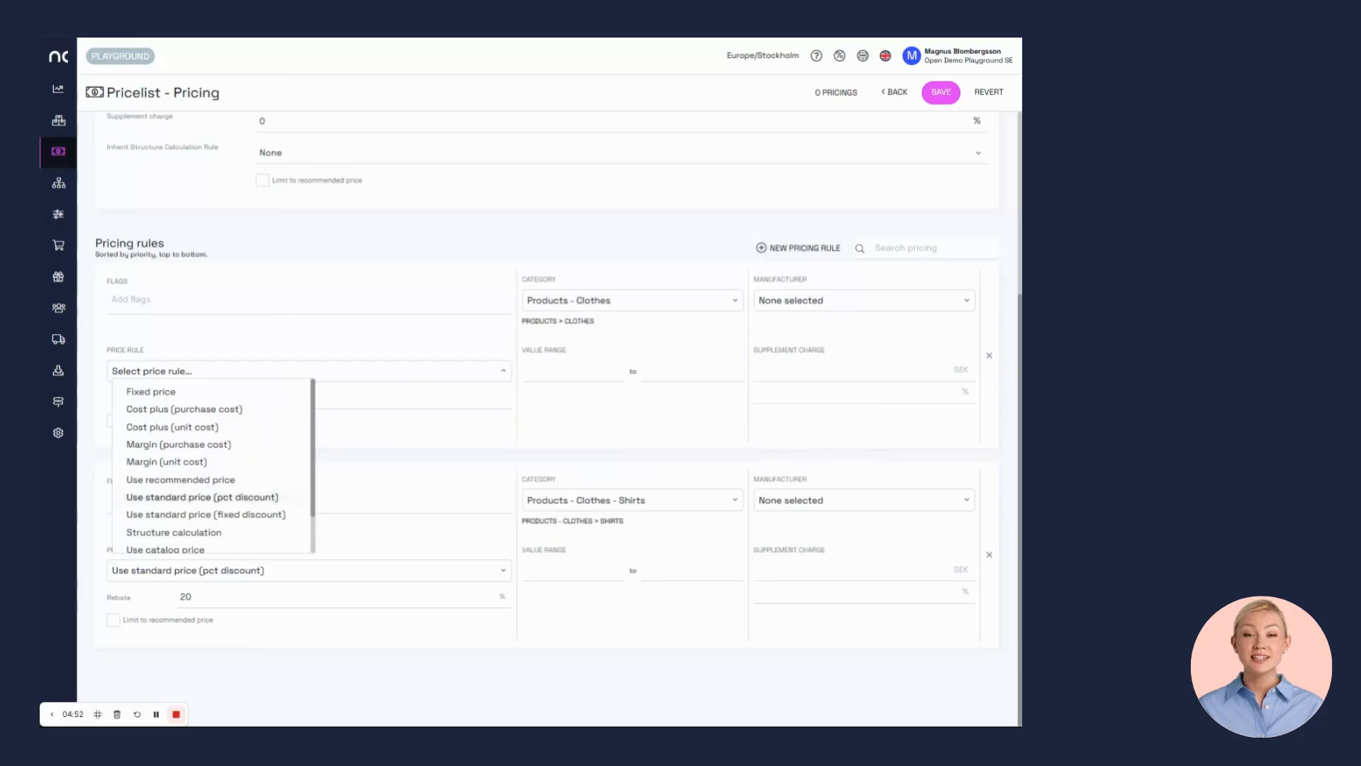
{"action": "left_click", "coordinate": [227, 498]}
{"action": "left_click", "coordinate": [180, 397]}
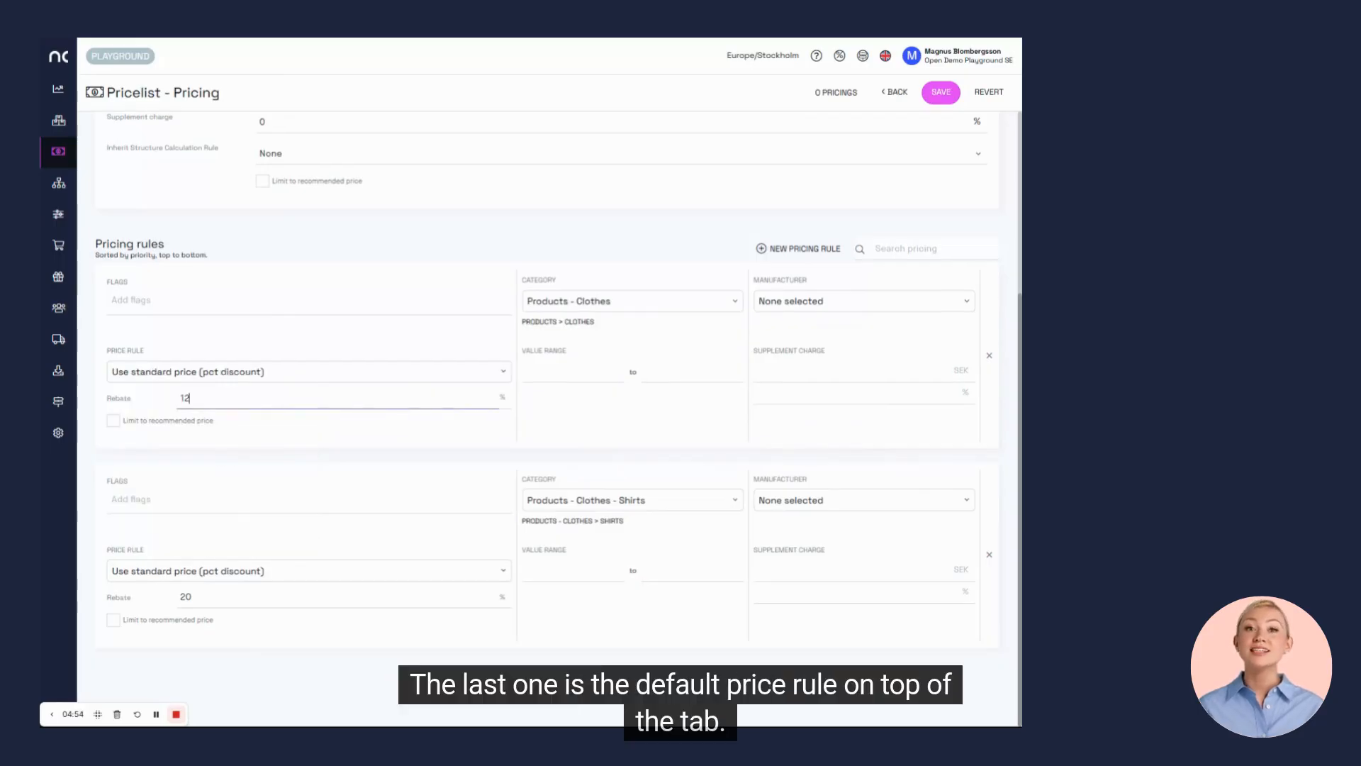
{"action": "left_click", "coordinate": [570, 431]}
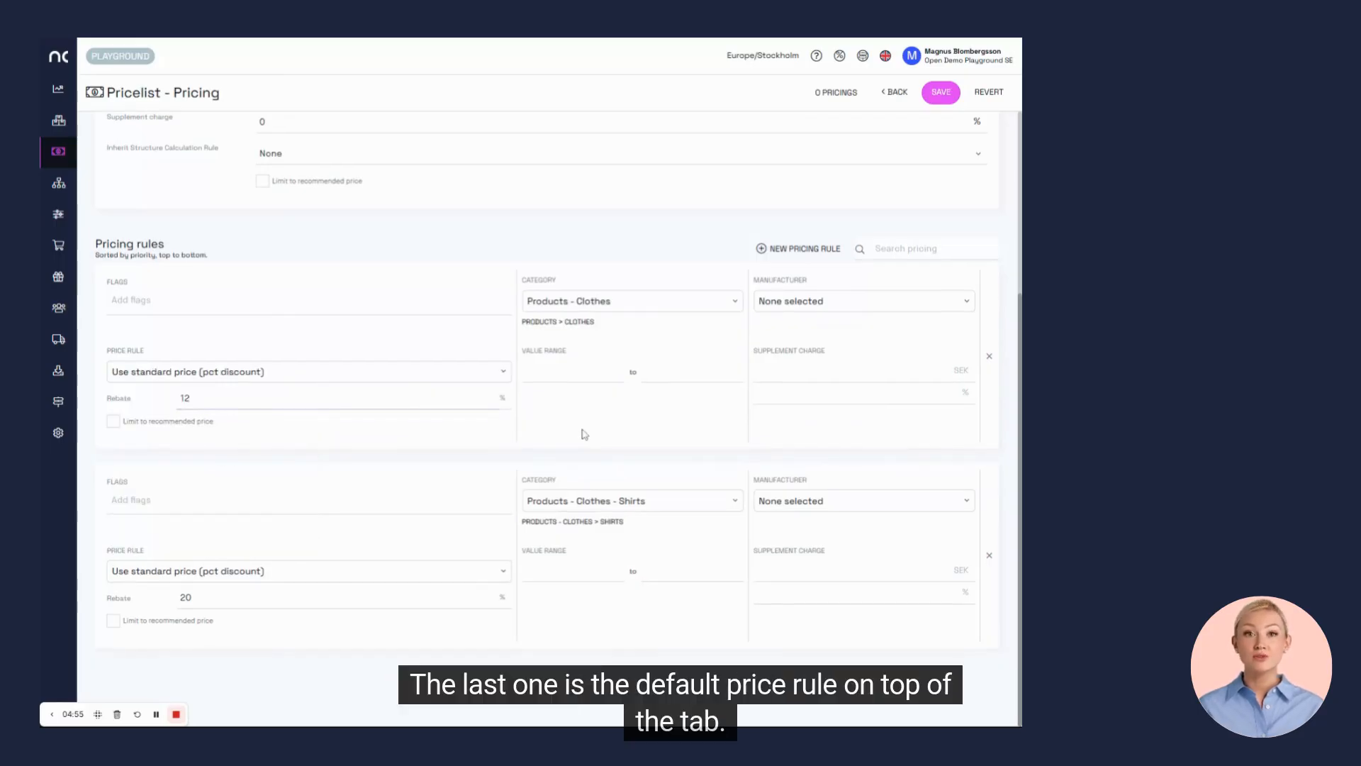
{"action": "left_click", "coordinate": [936, 100]}
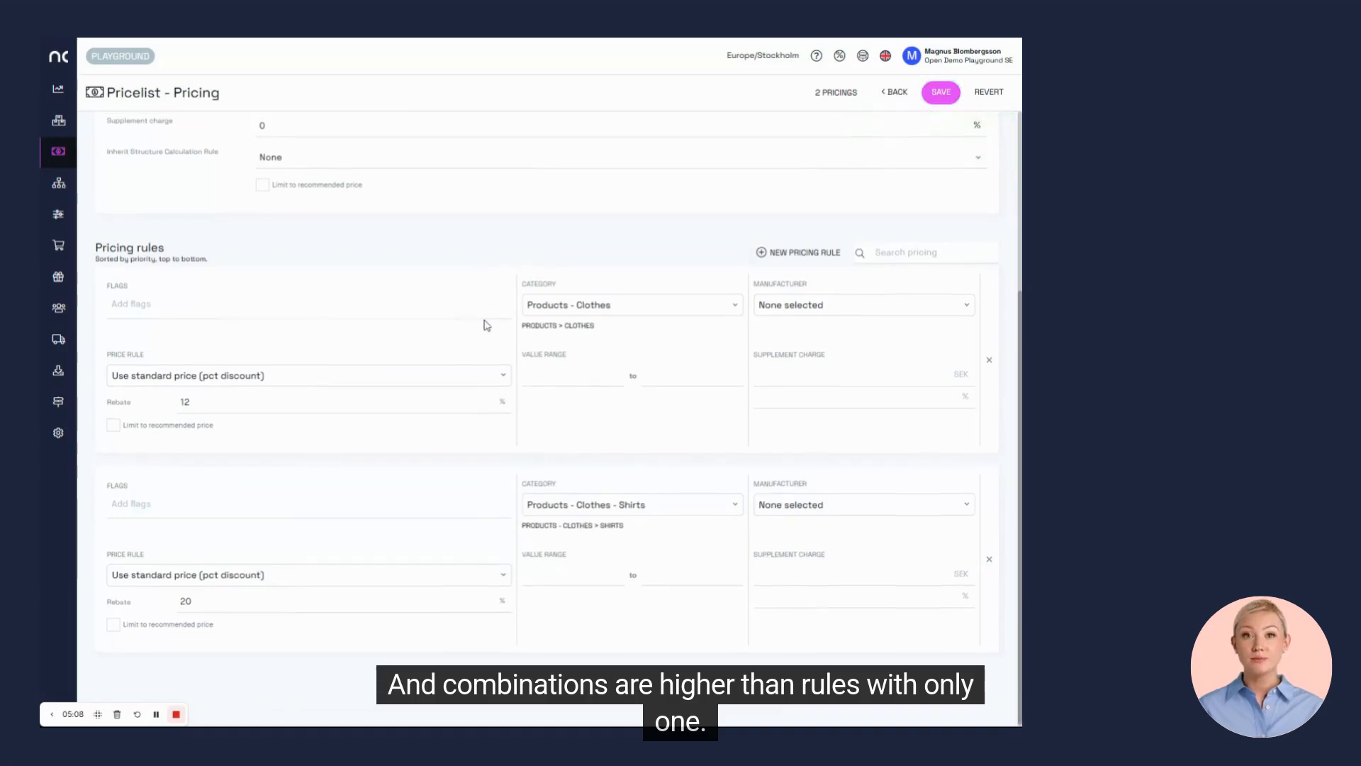
{"action": "scroll", "coordinate": [486, 325], "scroll_direction": "up", "scroll_amount": 4}
{"action": "scroll", "coordinate": [482, 417], "scroll_direction": "down", "scroll_amount": 4}
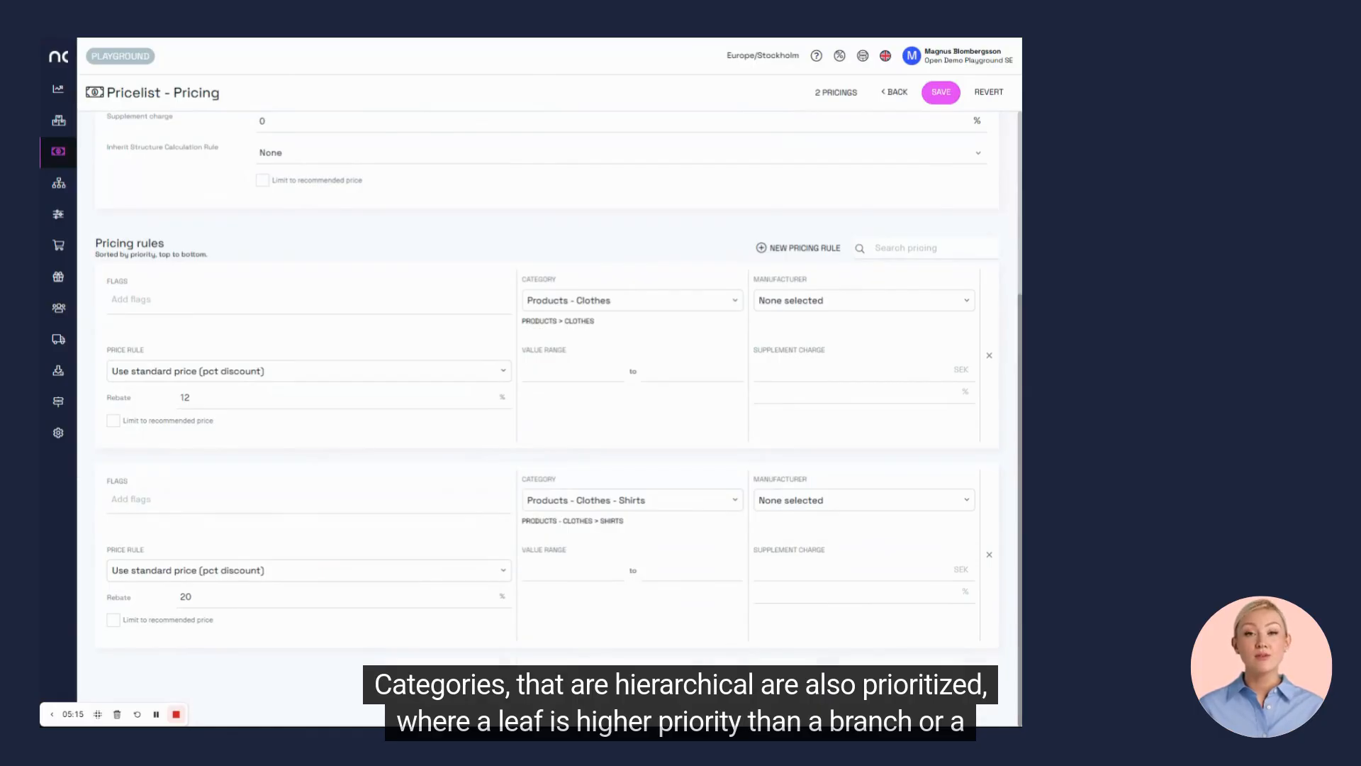
{"action": "scroll", "coordinate": [489, 449], "scroll_direction": "up", "scroll_amount": 4}
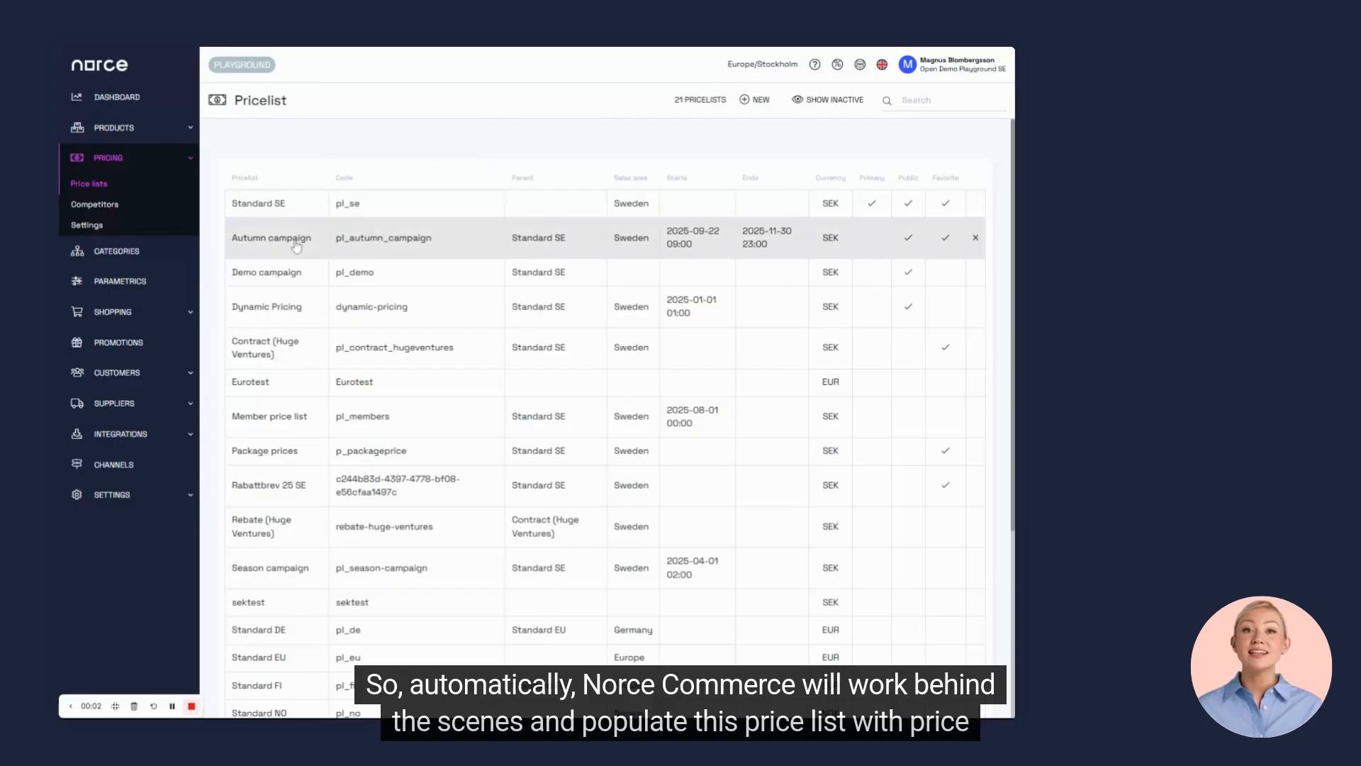
{"action": "mouse_move", "coordinate": [296, 246]}
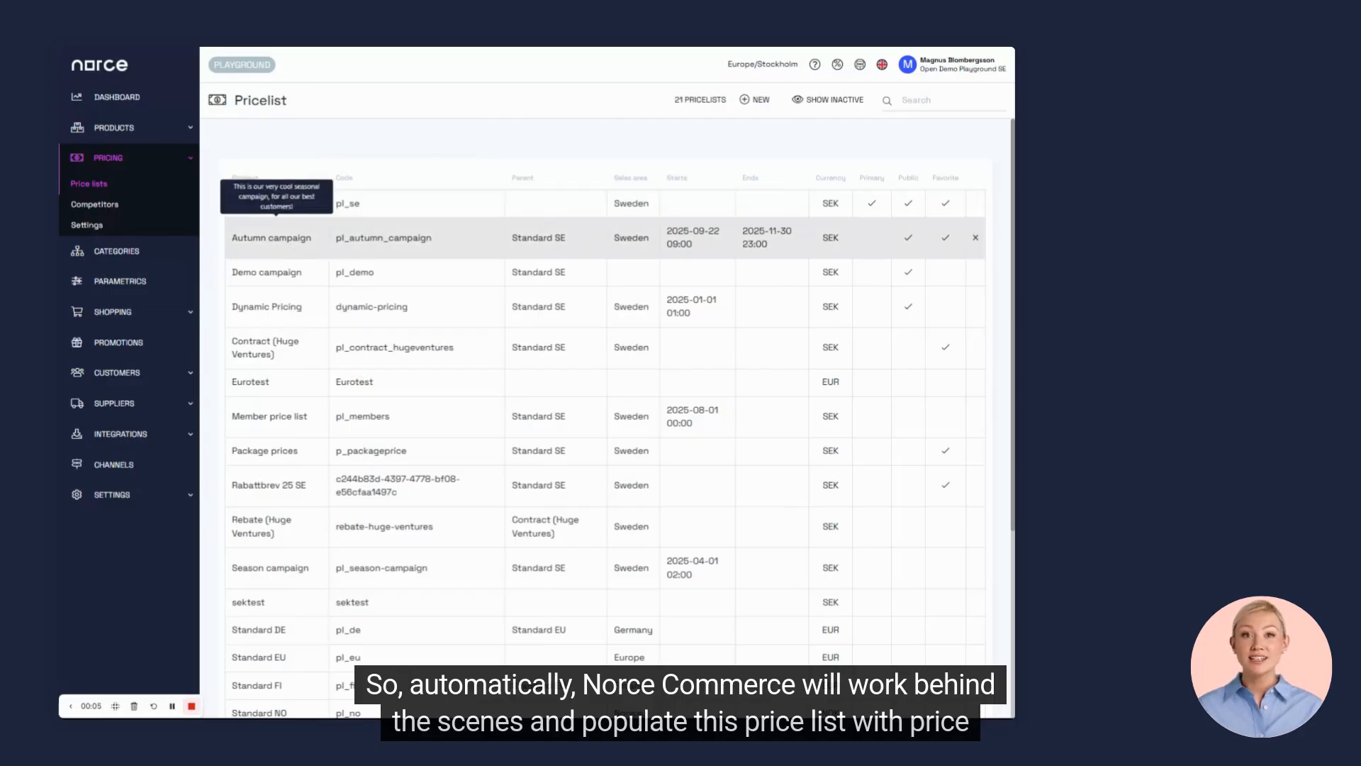
Filter the product list by the Autumn campaign price list.
{"action": "left_click", "coordinate": [131, 129]}
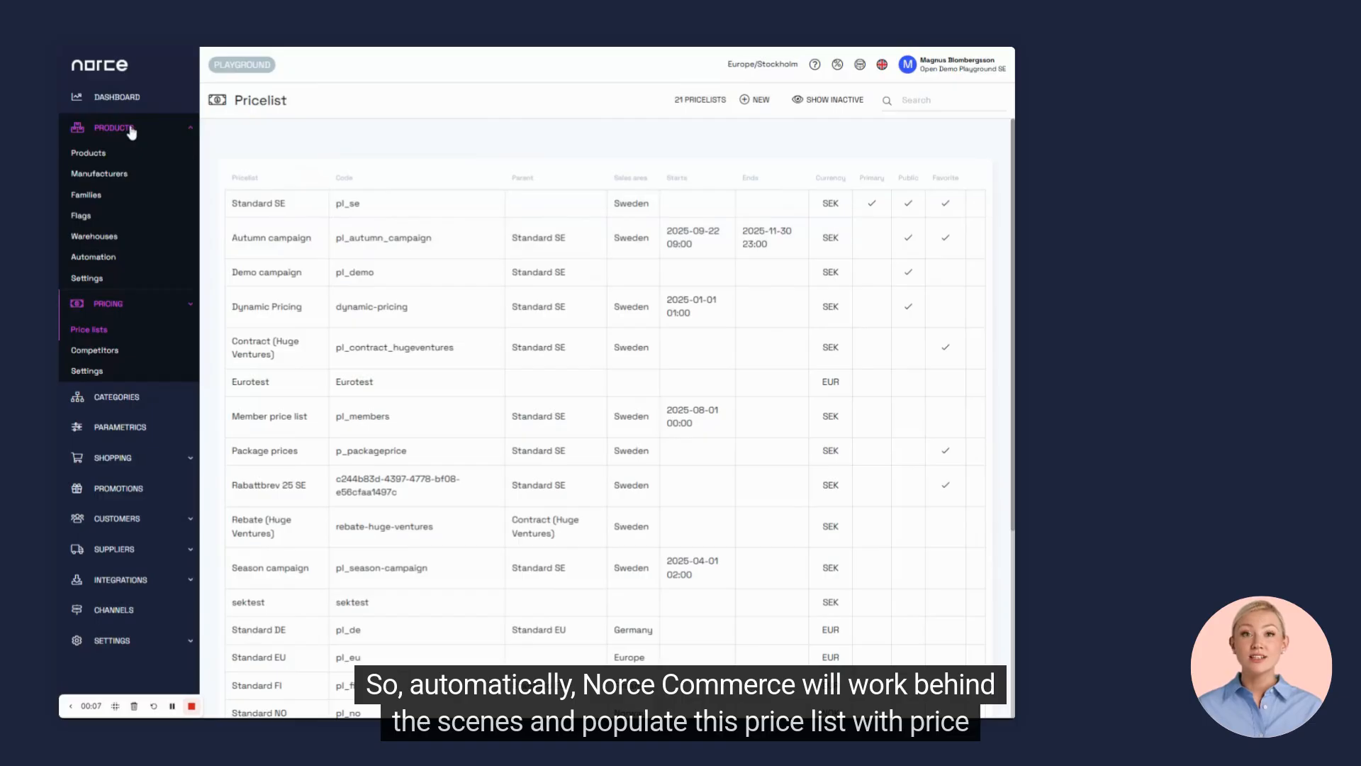
{"action": "left_click", "coordinate": [111, 156]}
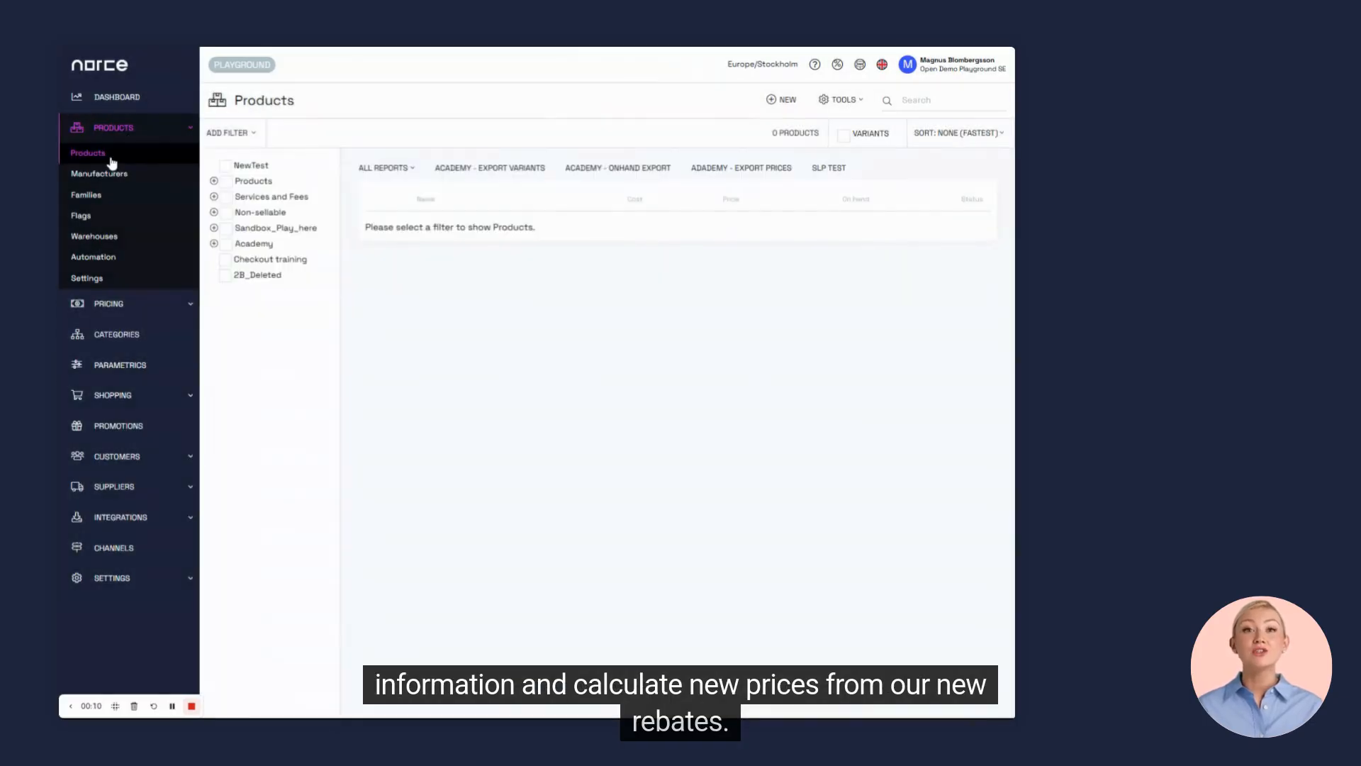
{"action": "left_click", "coordinate": [229, 134]}
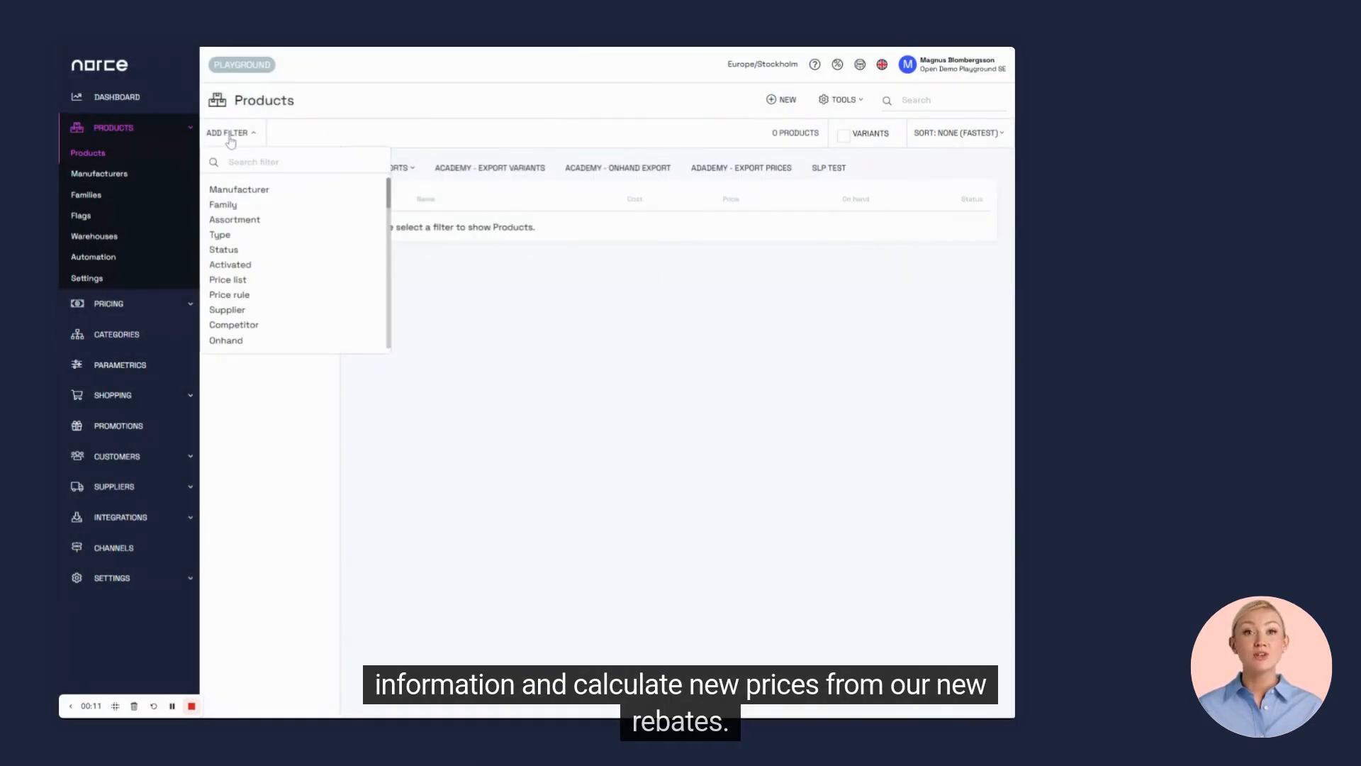
{"action": "left_click", "coordinate": [232, 280]}
{"action": "left_click", "coordinate": [215, 210]}
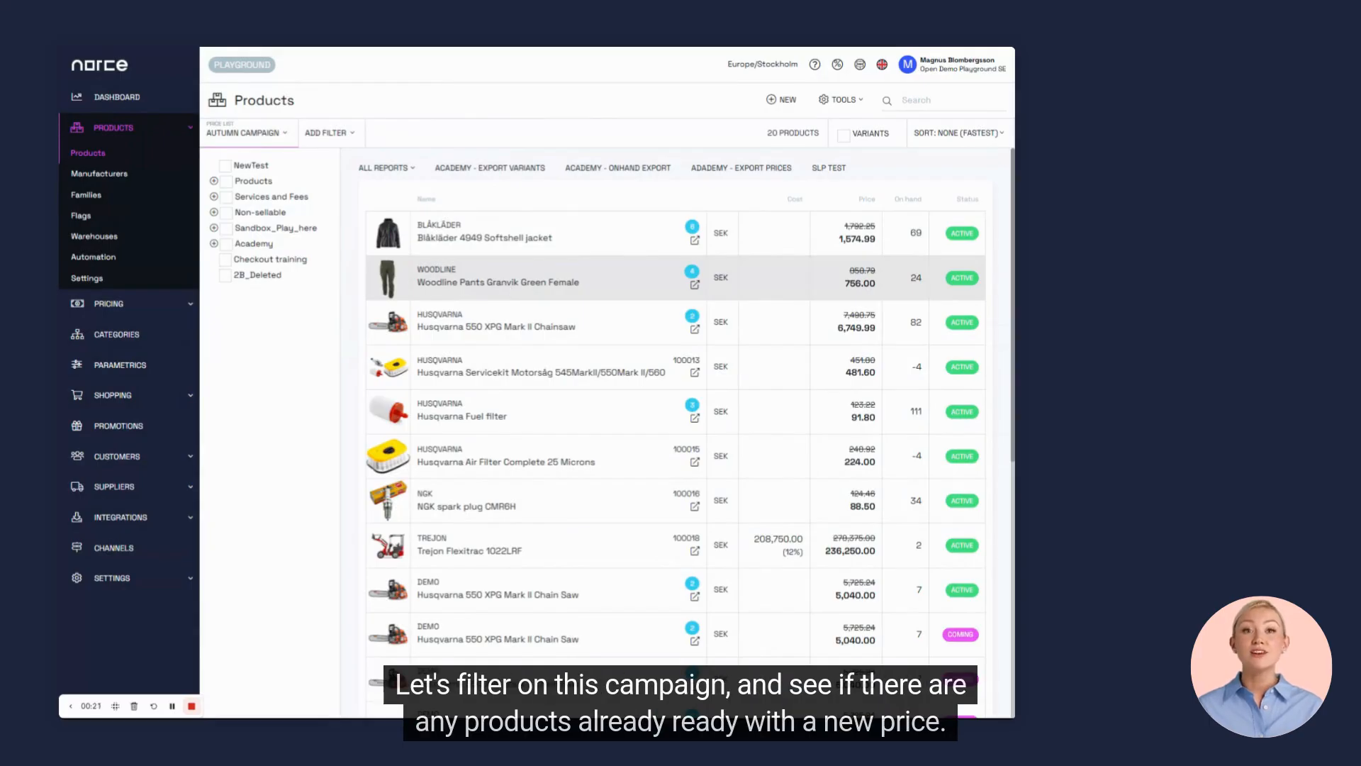
Open Woodline Pants Granvik Green Female and examine its Autumn campaign pricing, including the rebate and activation dates.
{"action": "left_click", "coordinate": [498, 282]}
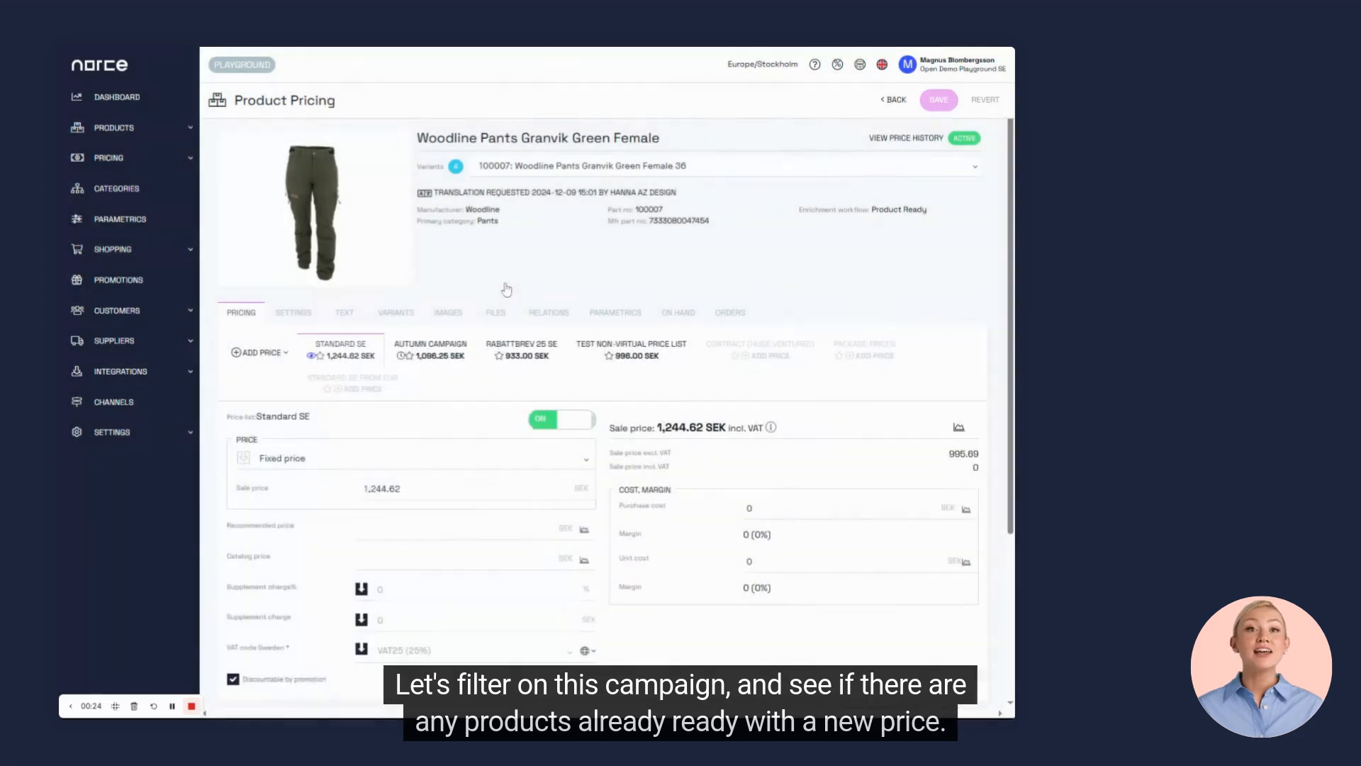
{"action": "left_click", "coordinate": [432, 354]}
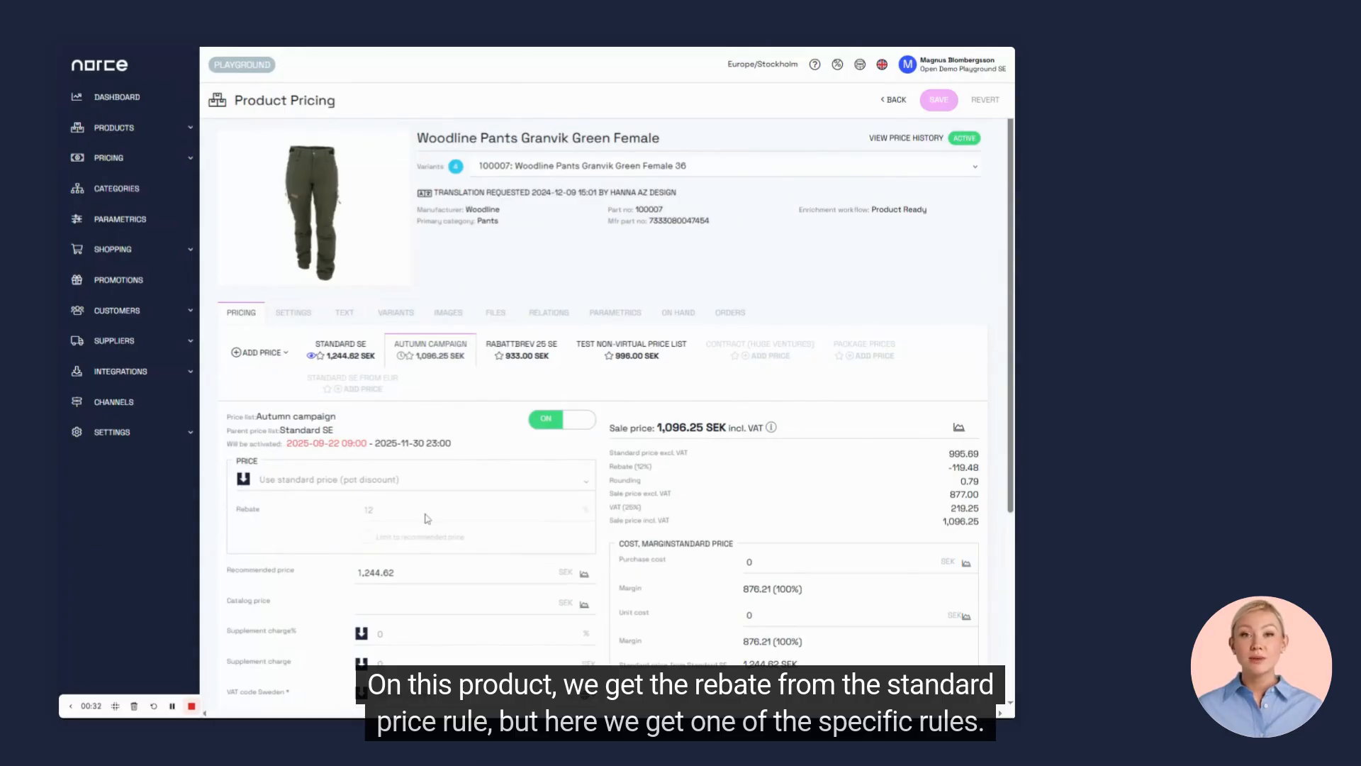
{"action": "left_click_drag", "start_coordinate": [287, 443], "coordinate": [374, 443]}
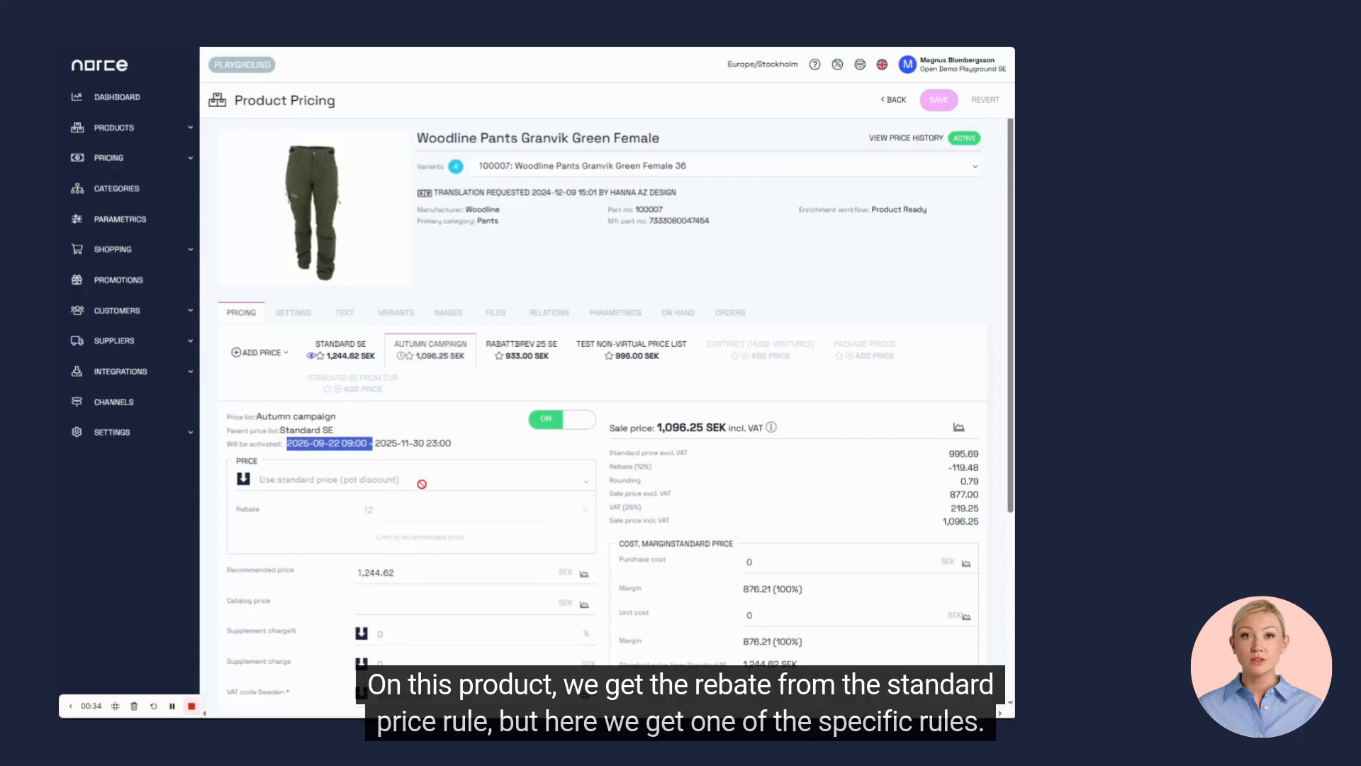
{"action": "scroll", "coordinate": [422, 483], "scroll_direction": "down", "scroll_amount": 2}
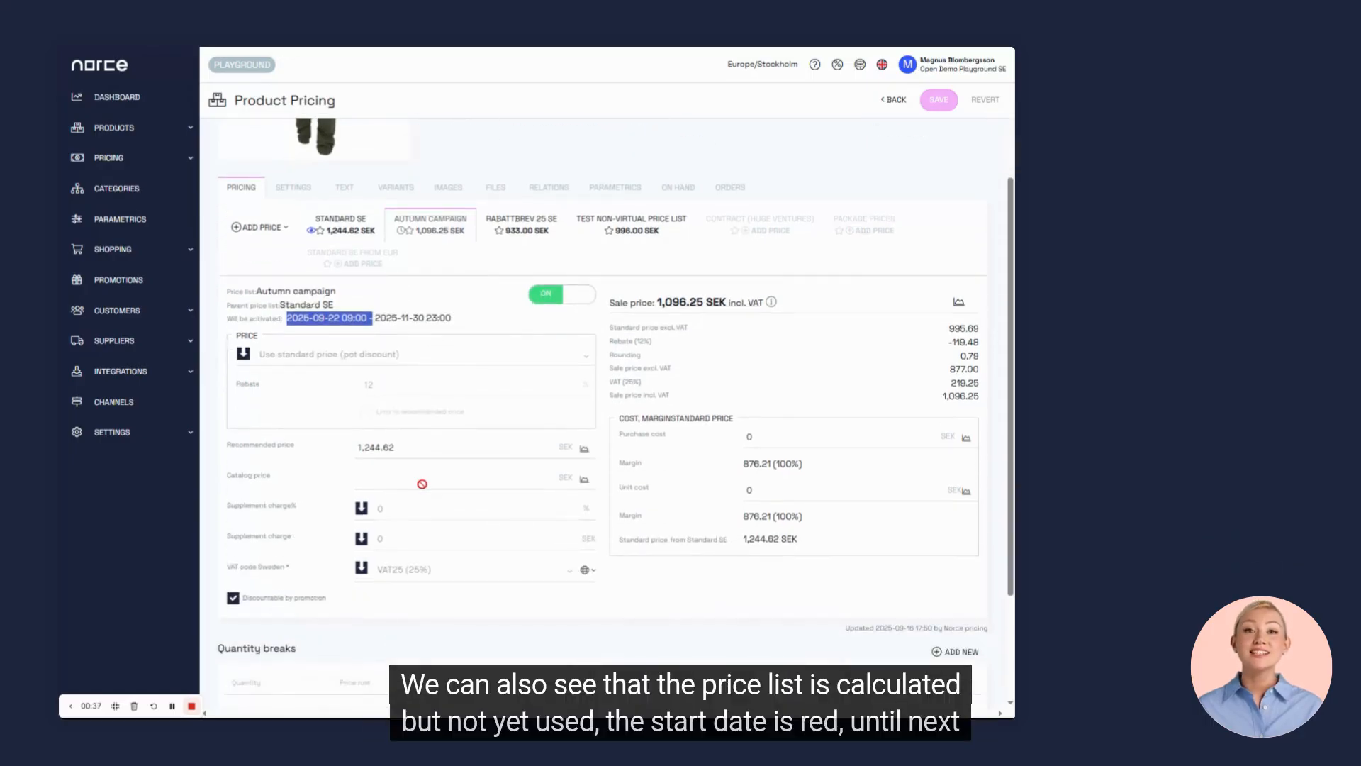